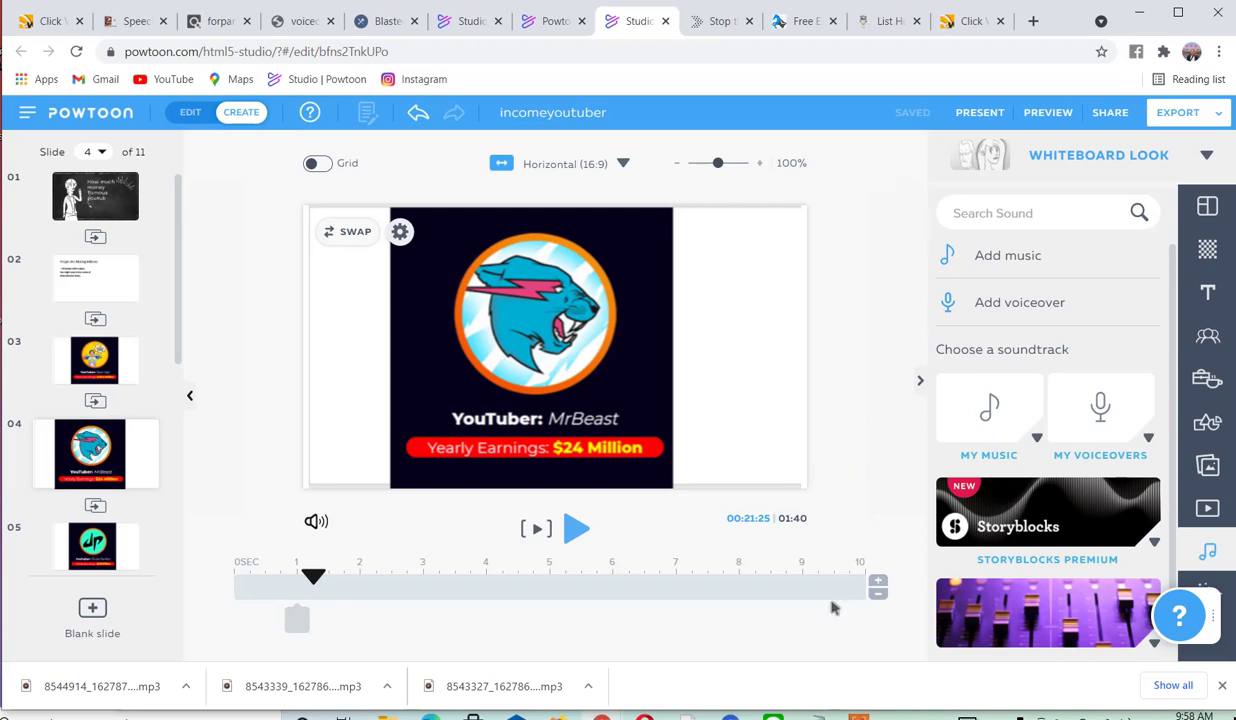
Step: Copy the two slide4 lines, with MrBeast and yearly earnings of $24 Million, from the YouTuber income script in Notepad
mouse_move(817, 716)
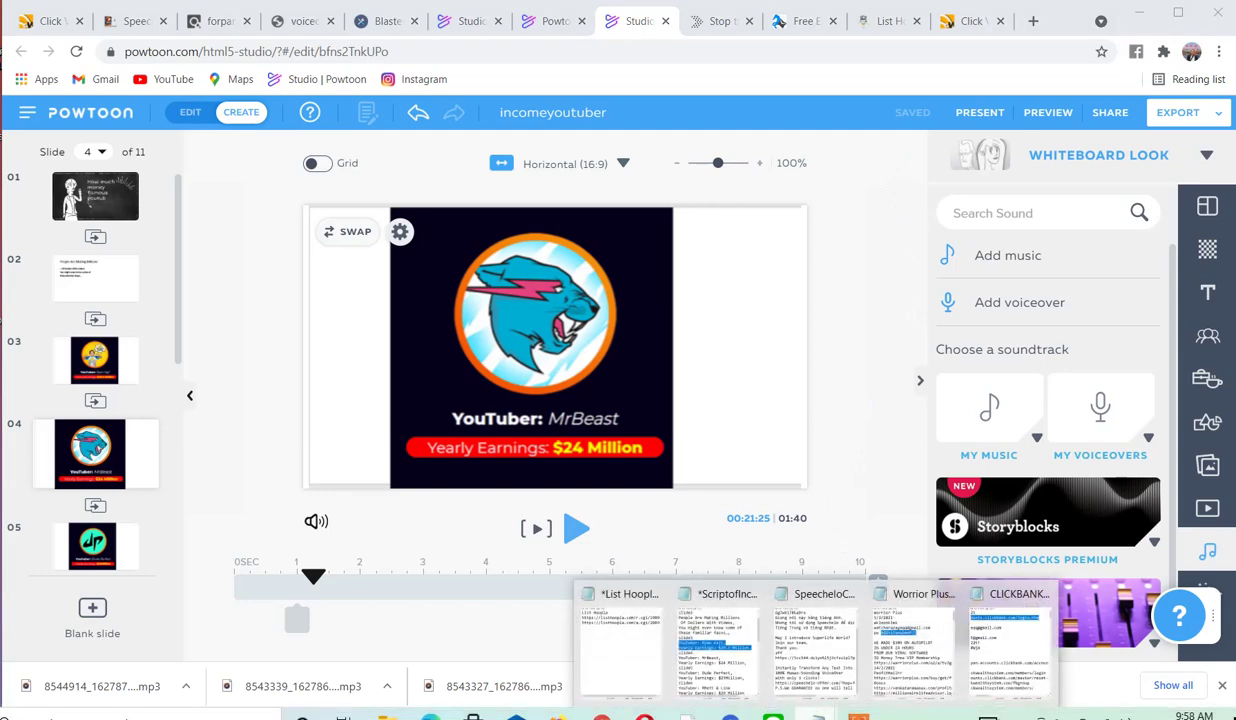
left_click(718, 665)
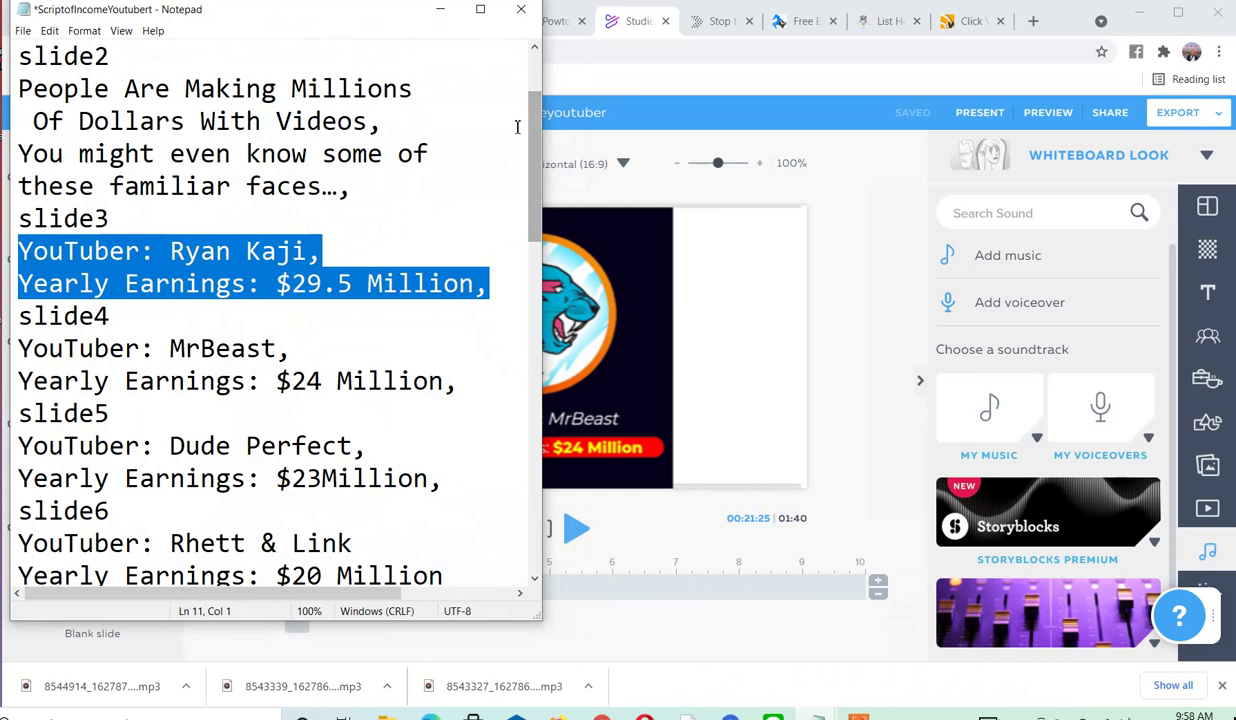
left_click_drag(537, 107, 530, 165)
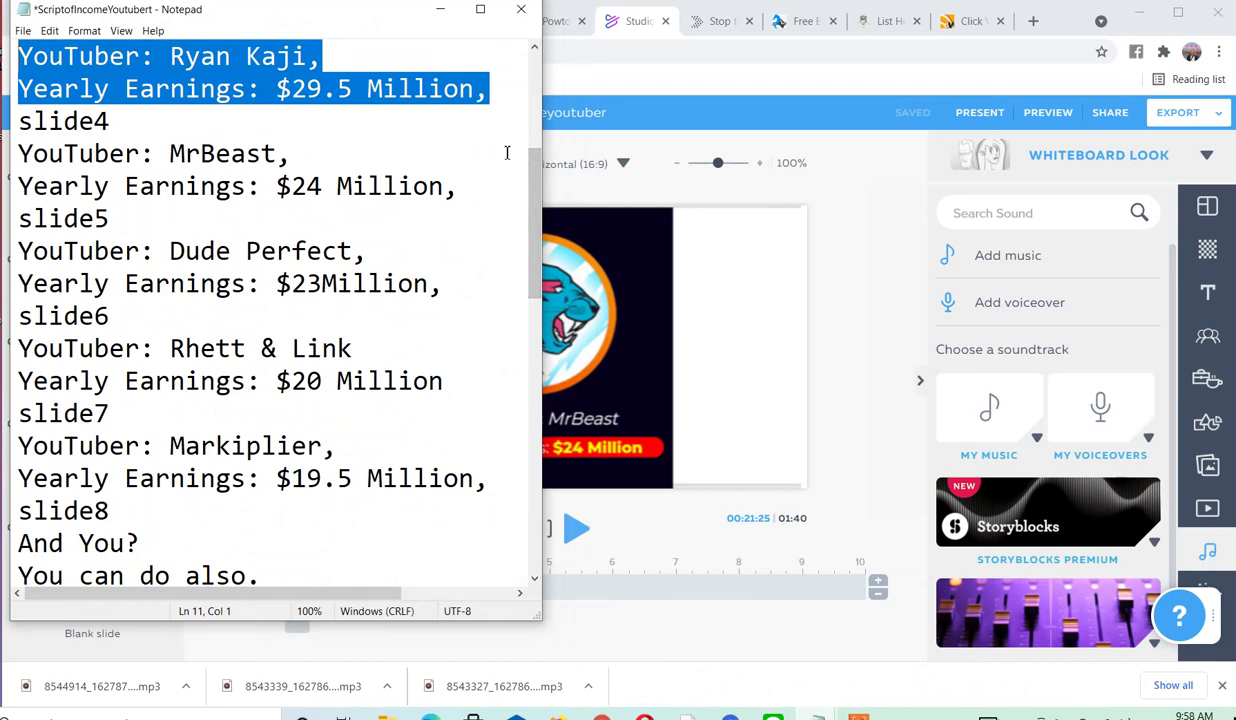
left_click_drag(20, 148, 467, 186)
key("ctrl+c")
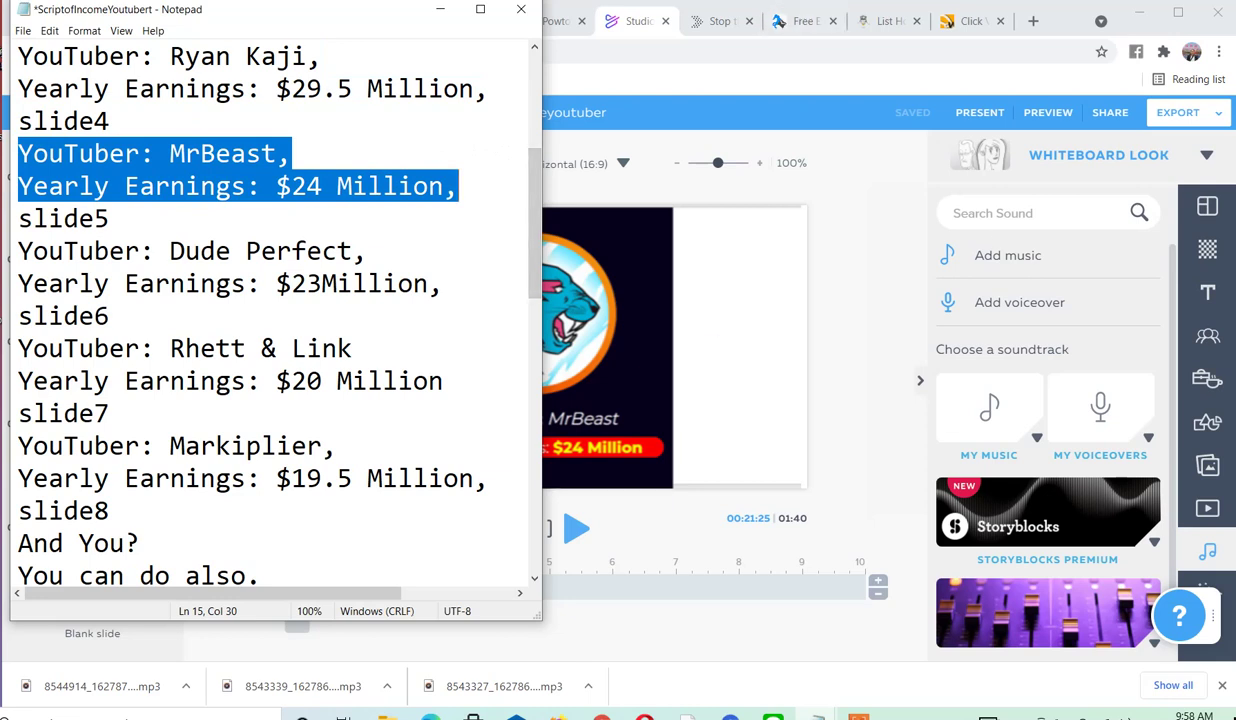
left_click(437, 12)
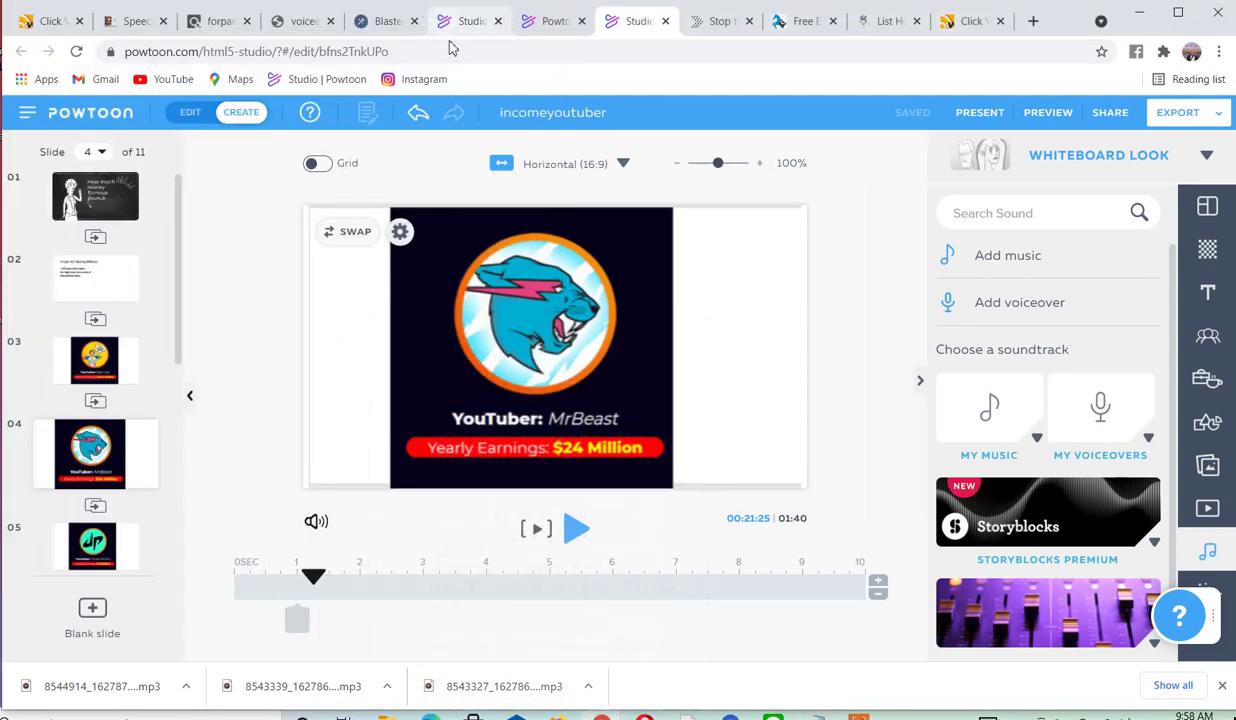
Step: Switch to Speechelo and replace the voice generator text with the copied lines "YouTuber: MrBeast, Yearly Earnings: $24 Million,"
left_click(128, 24)
left_click(214, 23)
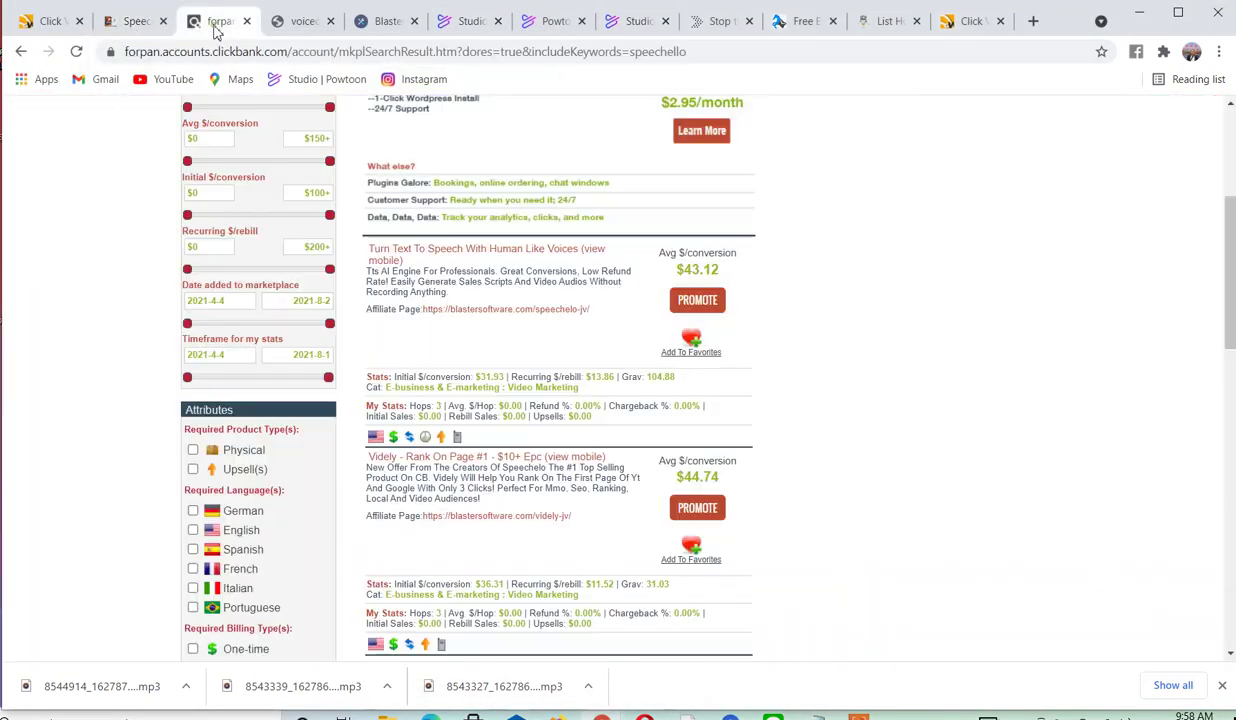
left_click(388, 22)
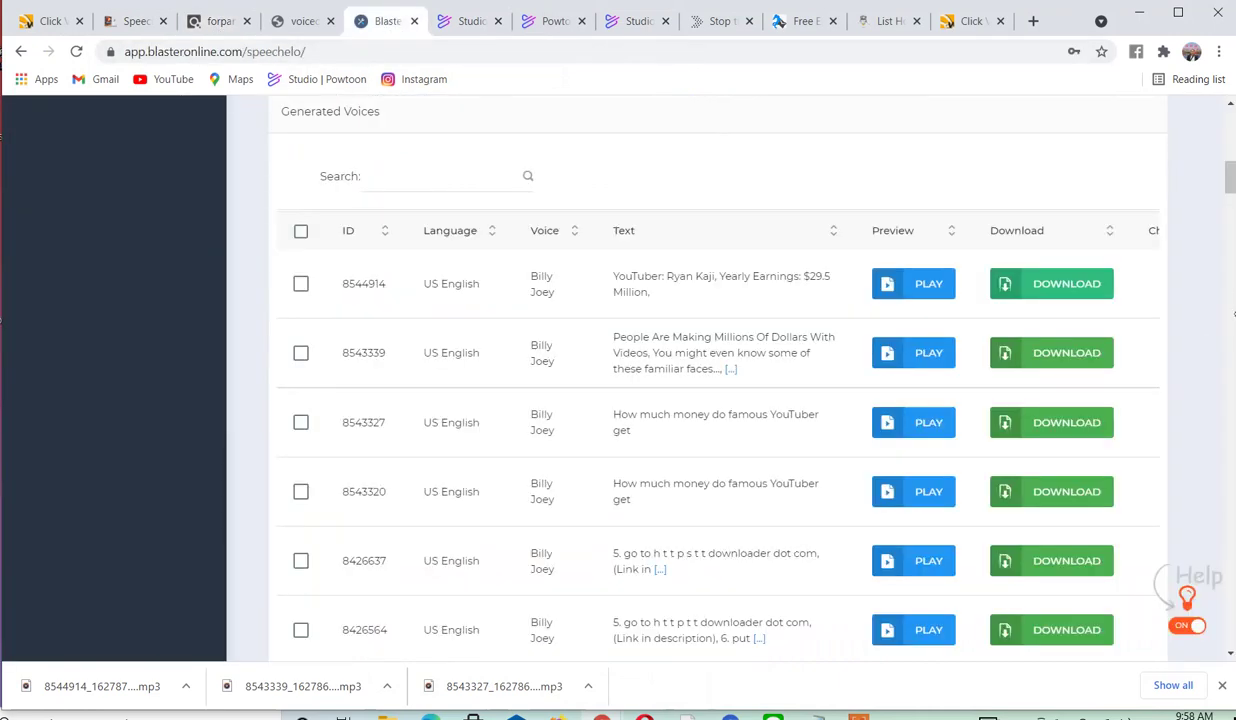
left_click_drag(1231, 180, 1231, 142)
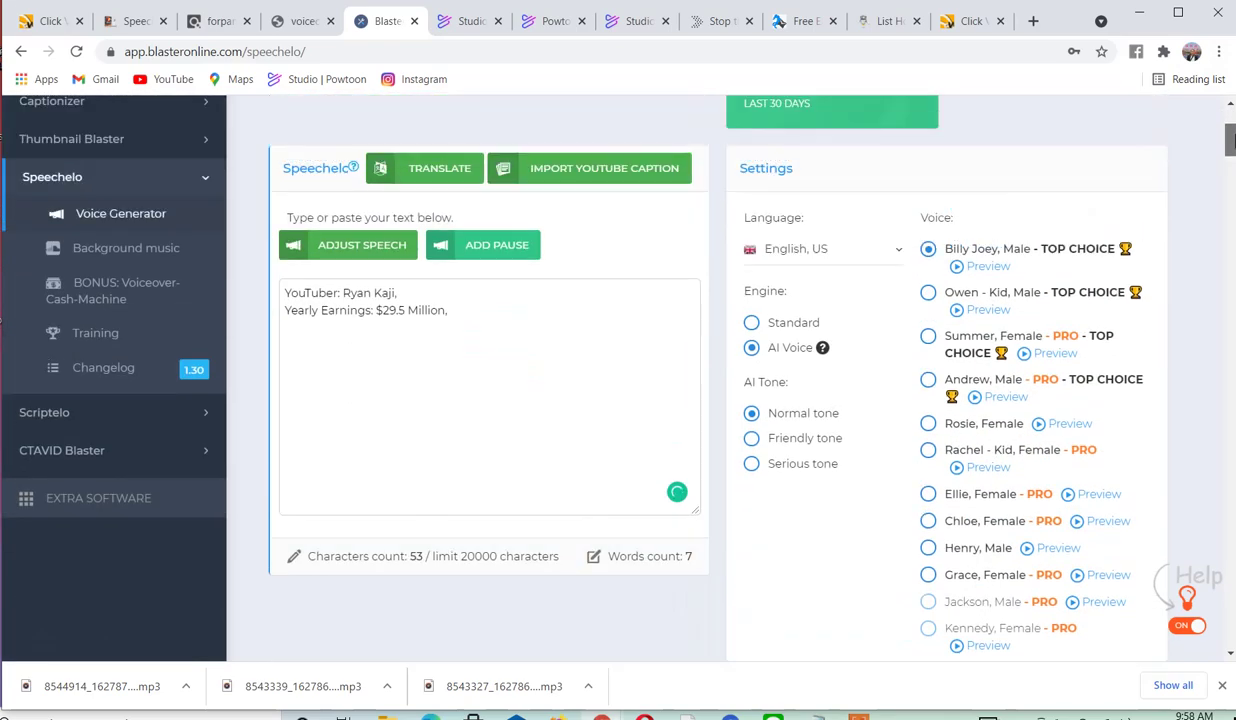
left_click_drag(466, 302, 266, 281)
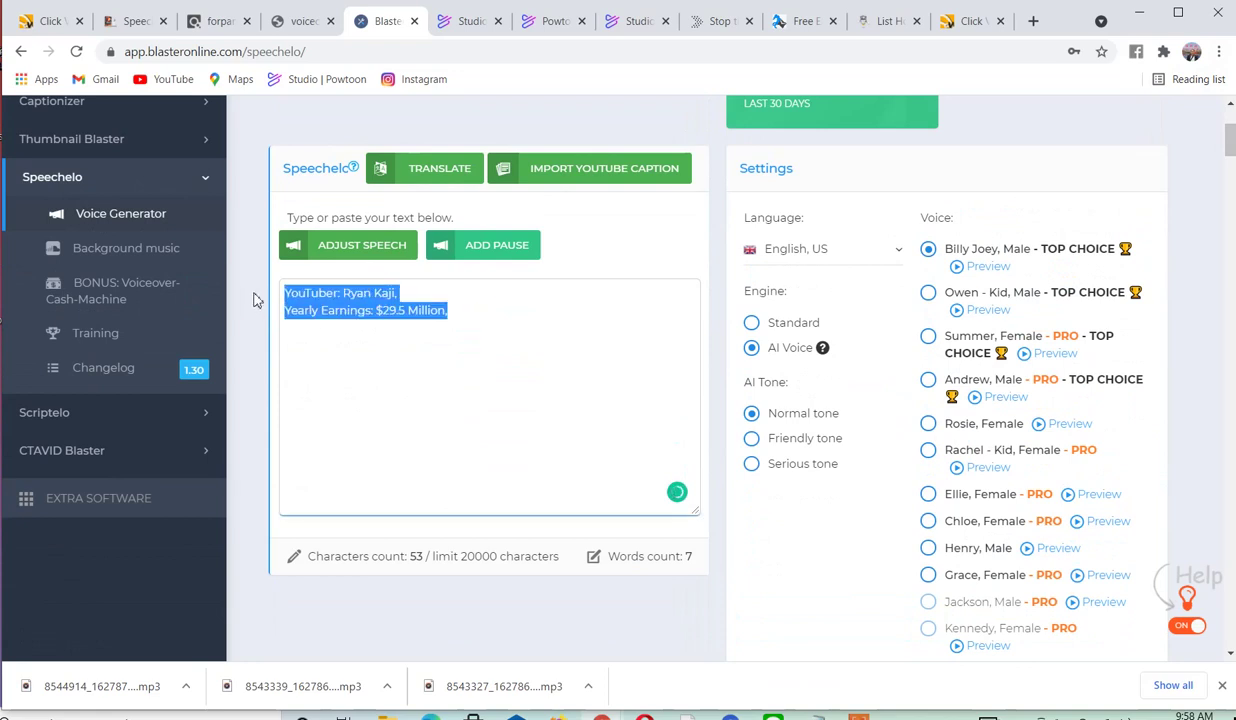
key("BackSpace")
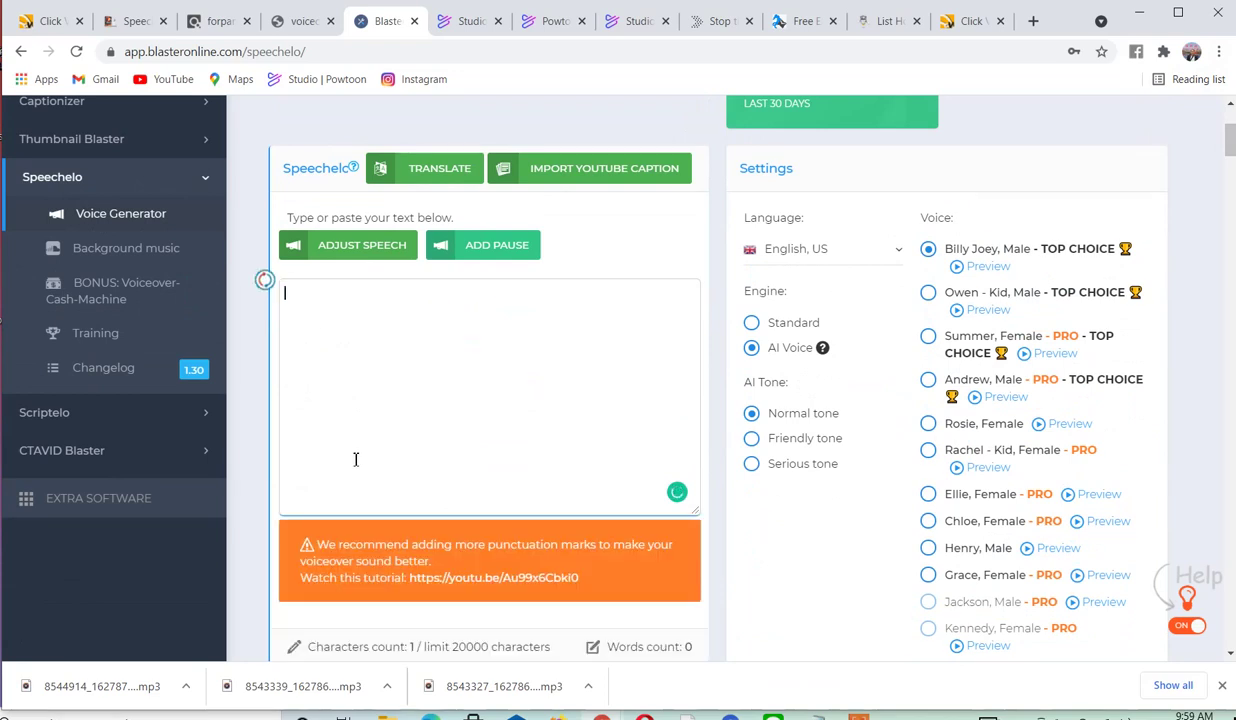
key("ctrl+v")
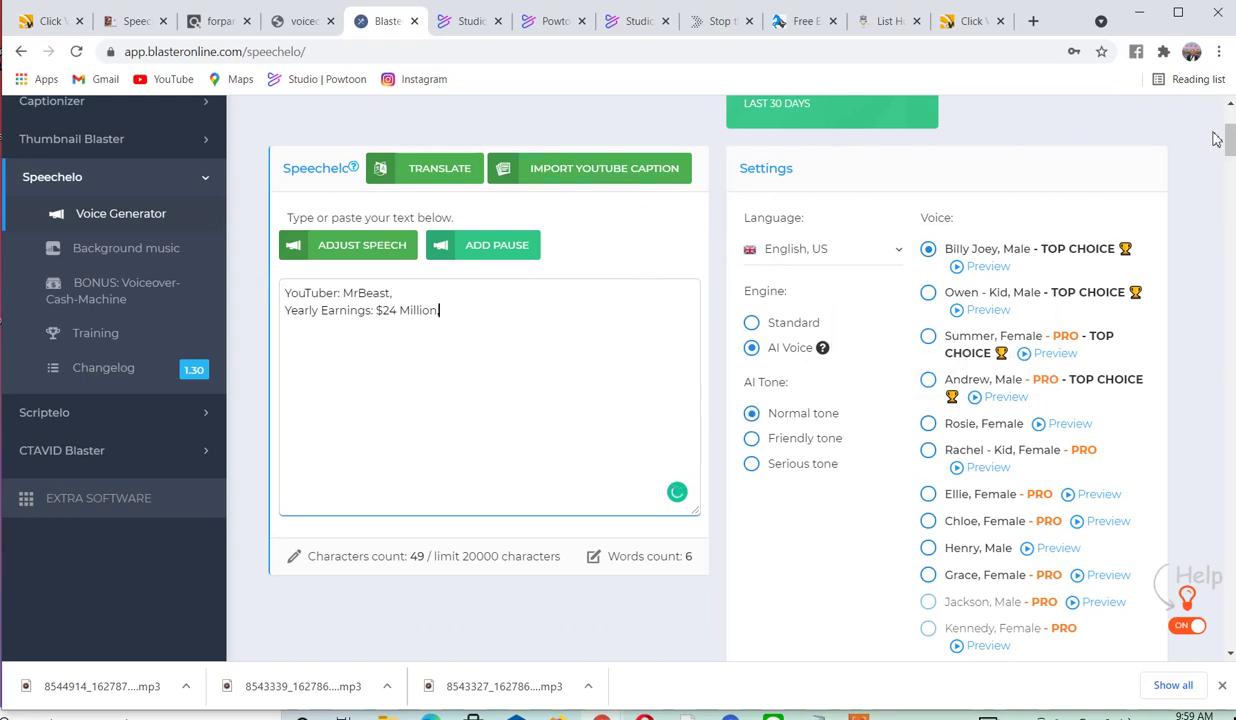
Step: Listen to the voiceover preview of the MrBeast text and close the preview
scroll(1230, 147, "up", 3)
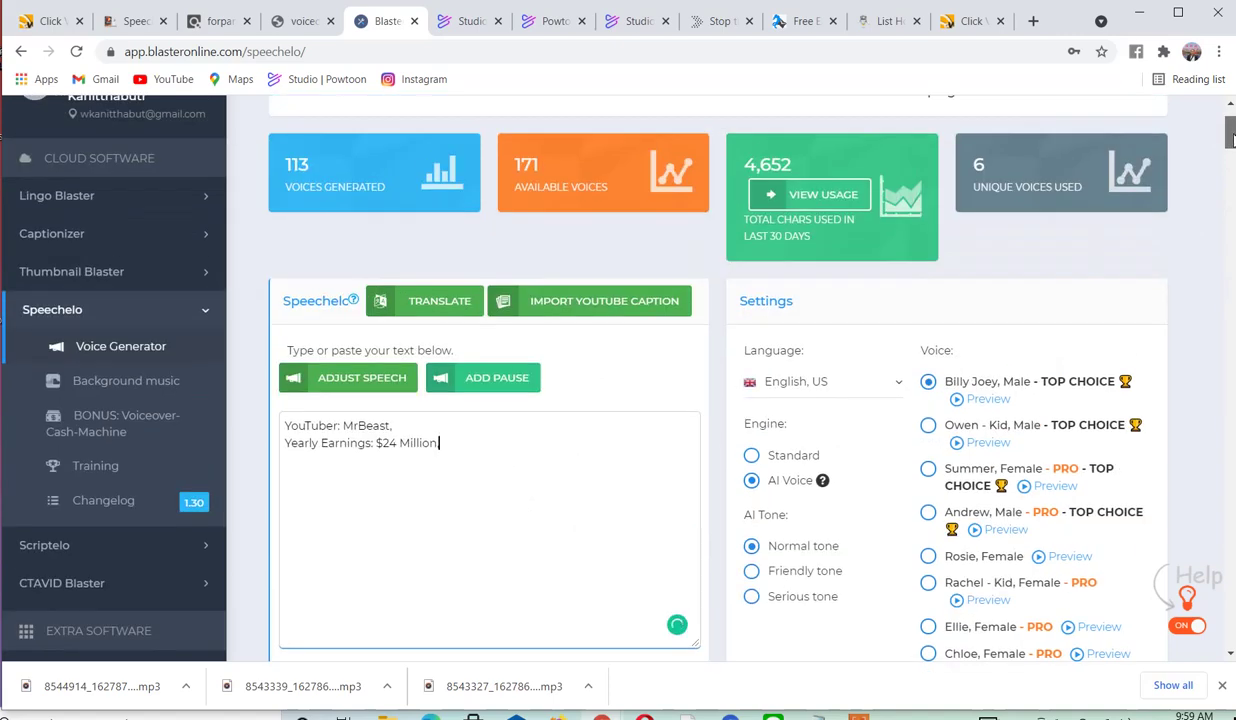
scroll(1230, 147, "down", 2)
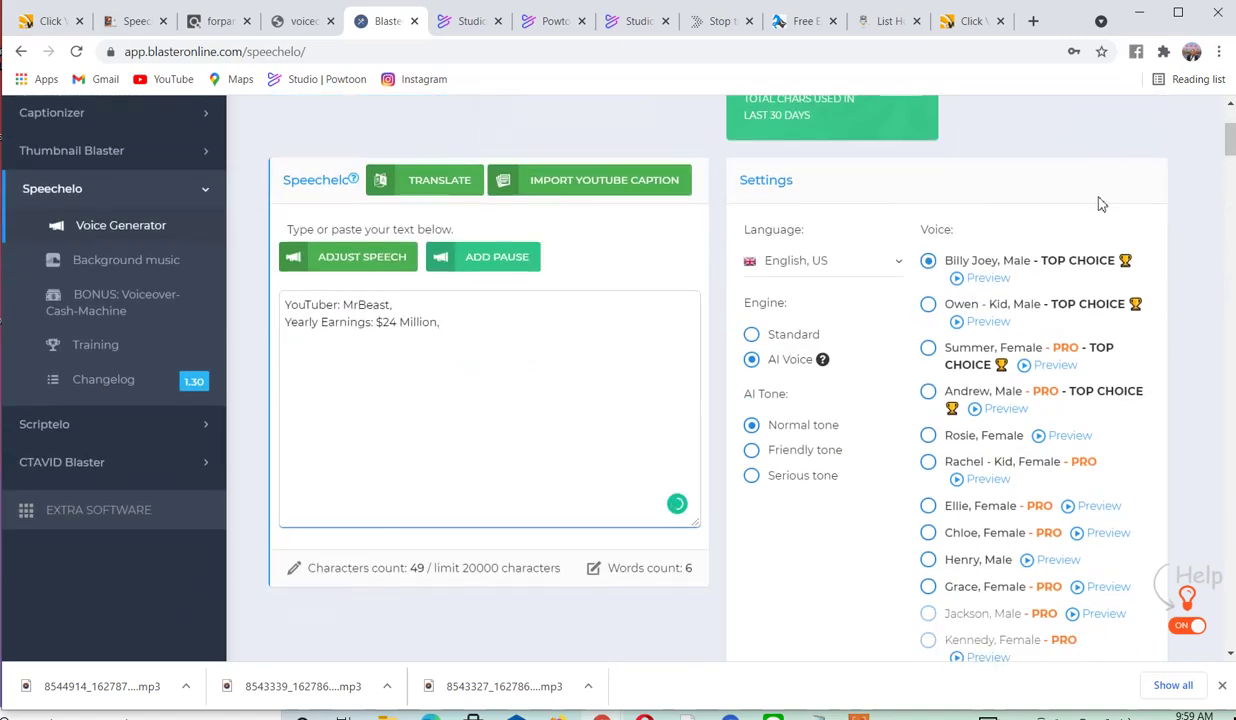
type(",")
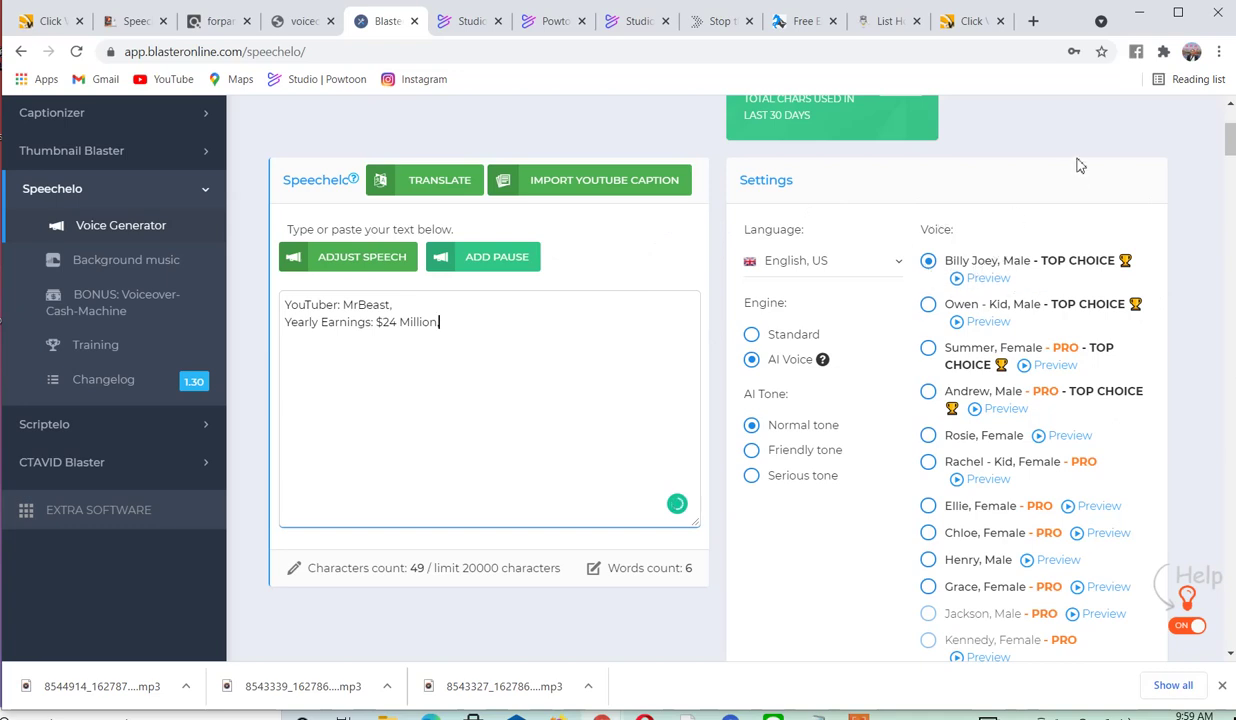
scroll(1210, 136, "up", 1)
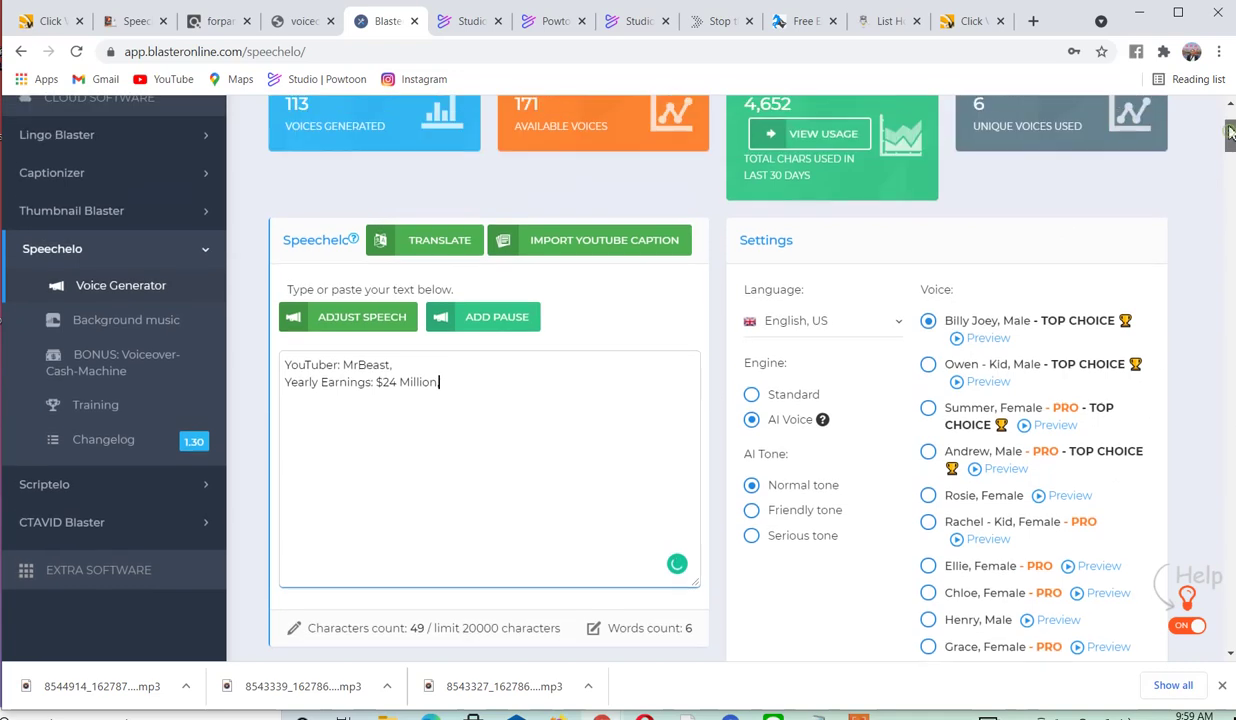
scroll(1230, 136, "down", 1)
type(",")
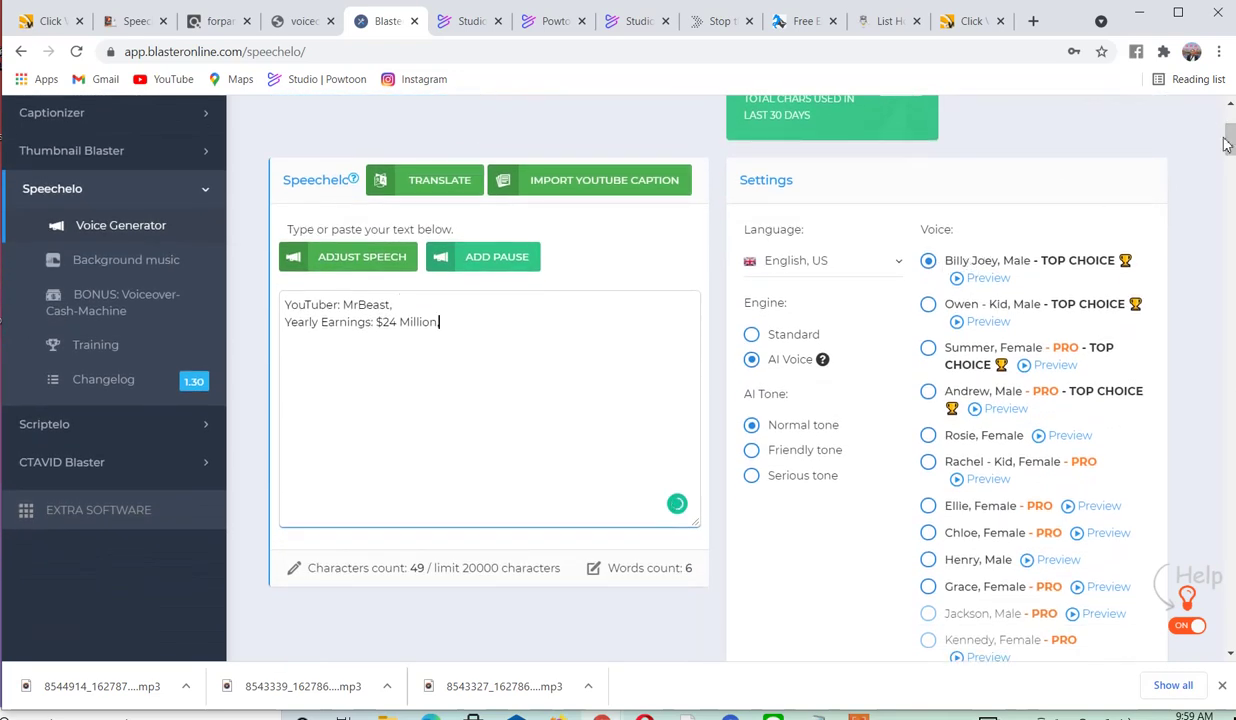
scroll(1232, 128, "down", 2)
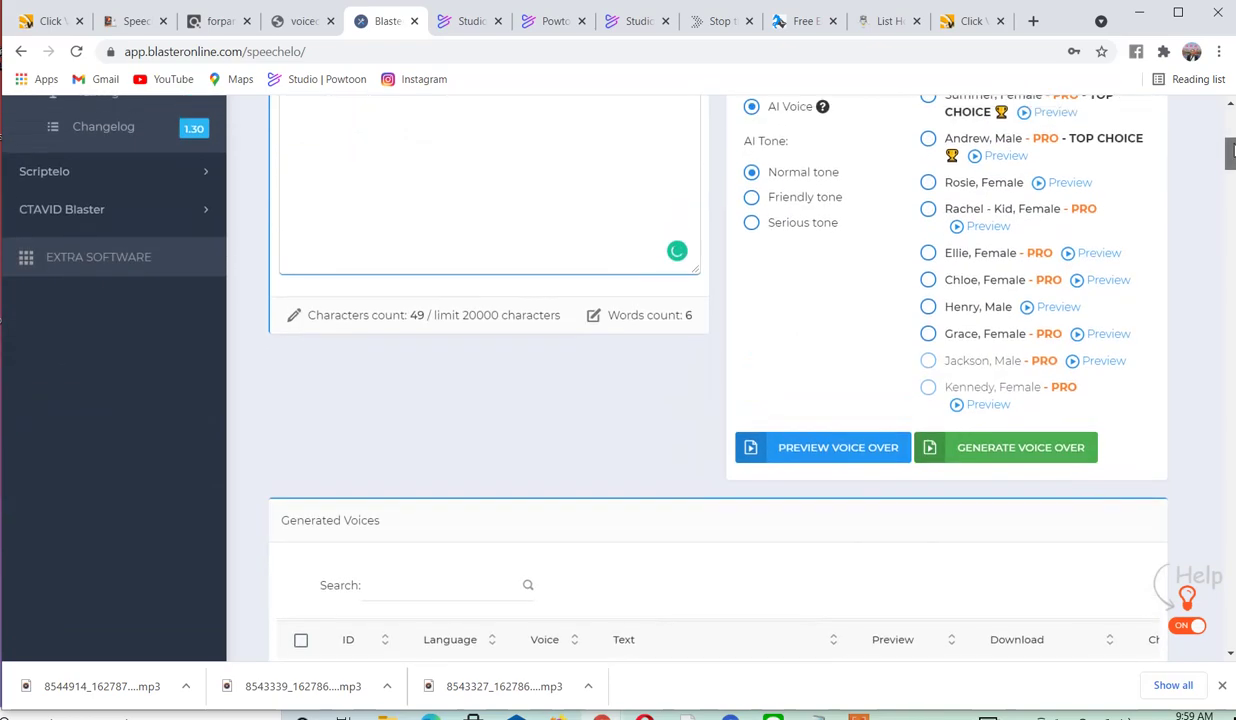
left_click(800, 498)
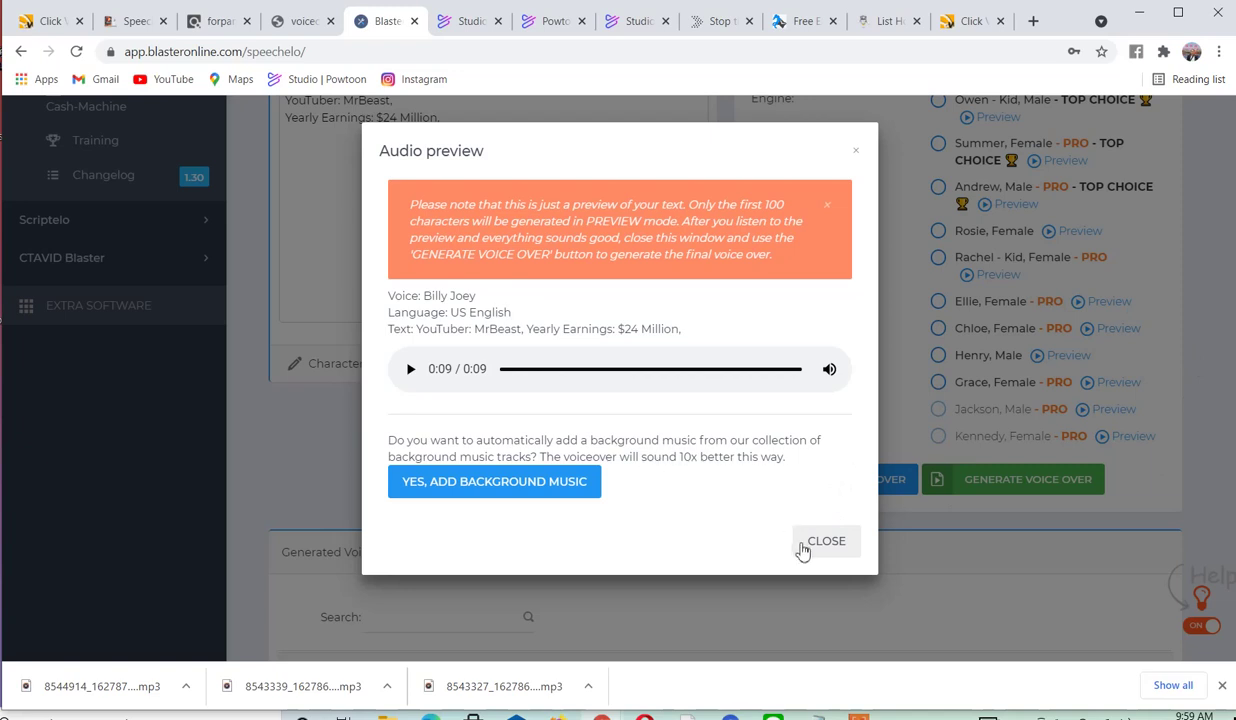
left_click(836, 553)
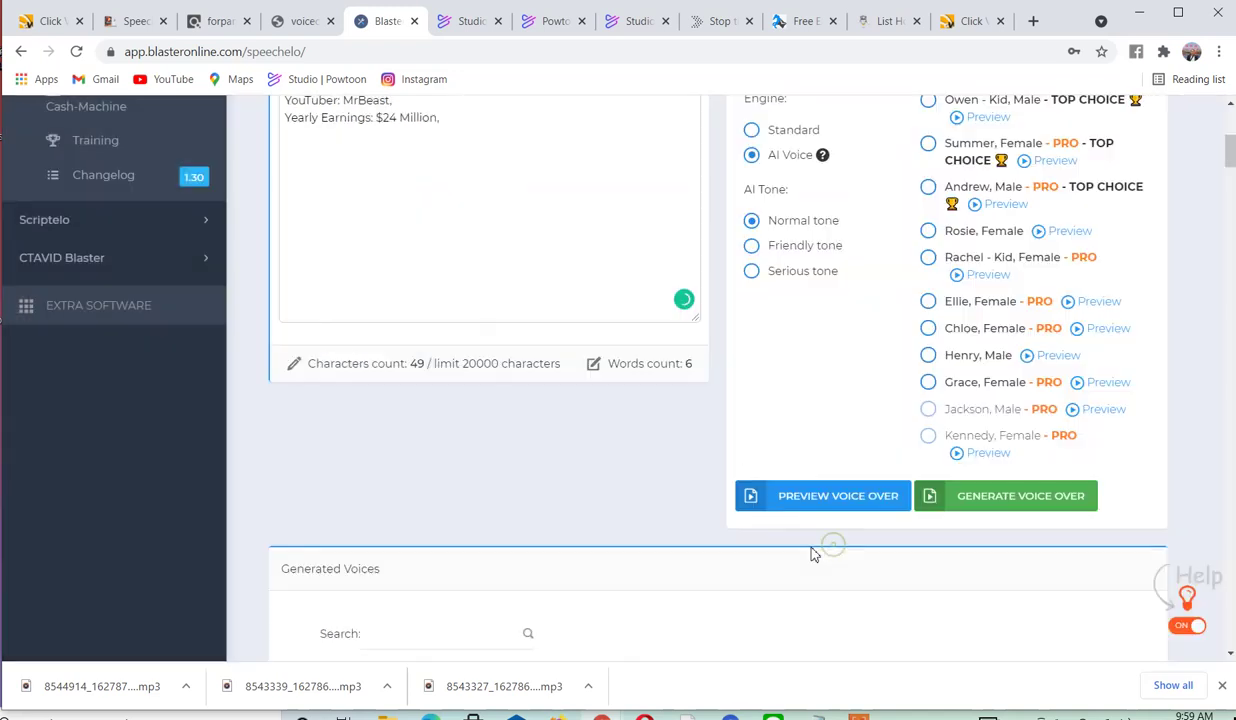
Step: Generate the final voiceover from the MrBeast text with the current voice settings
scroll(1190, 140, "down", 3)
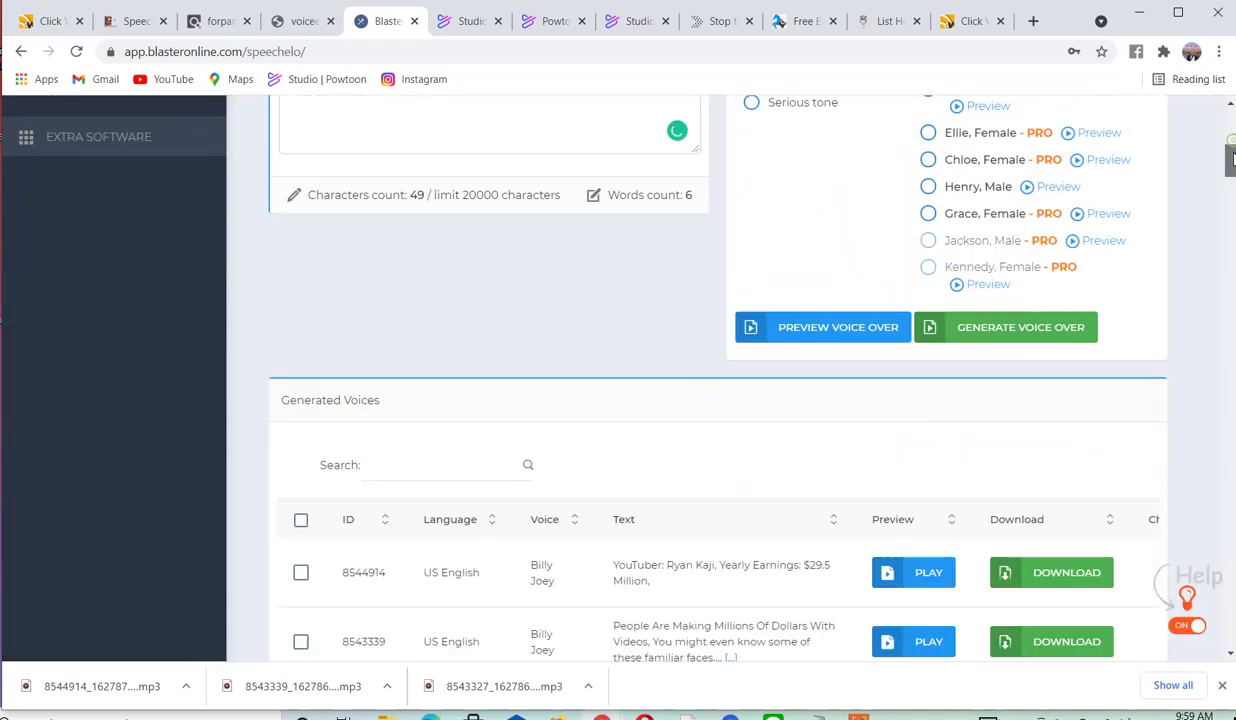
scroll(1231, 143, "up", 4)
scroll(1231, 143, "up", 1)
scroll(1231, 143, "down", 2)
scroll(1231, 145, "up", 2)
scroll(1231, 147, "down", 1)
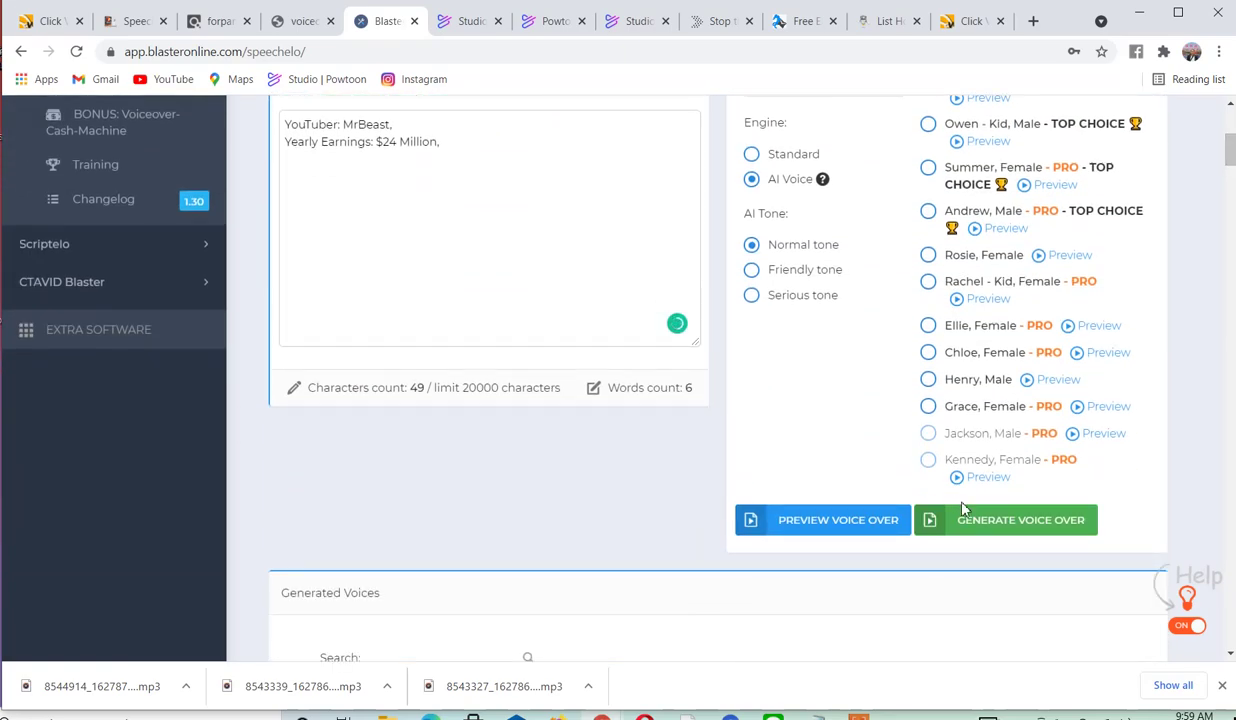
left_click(976, 527)
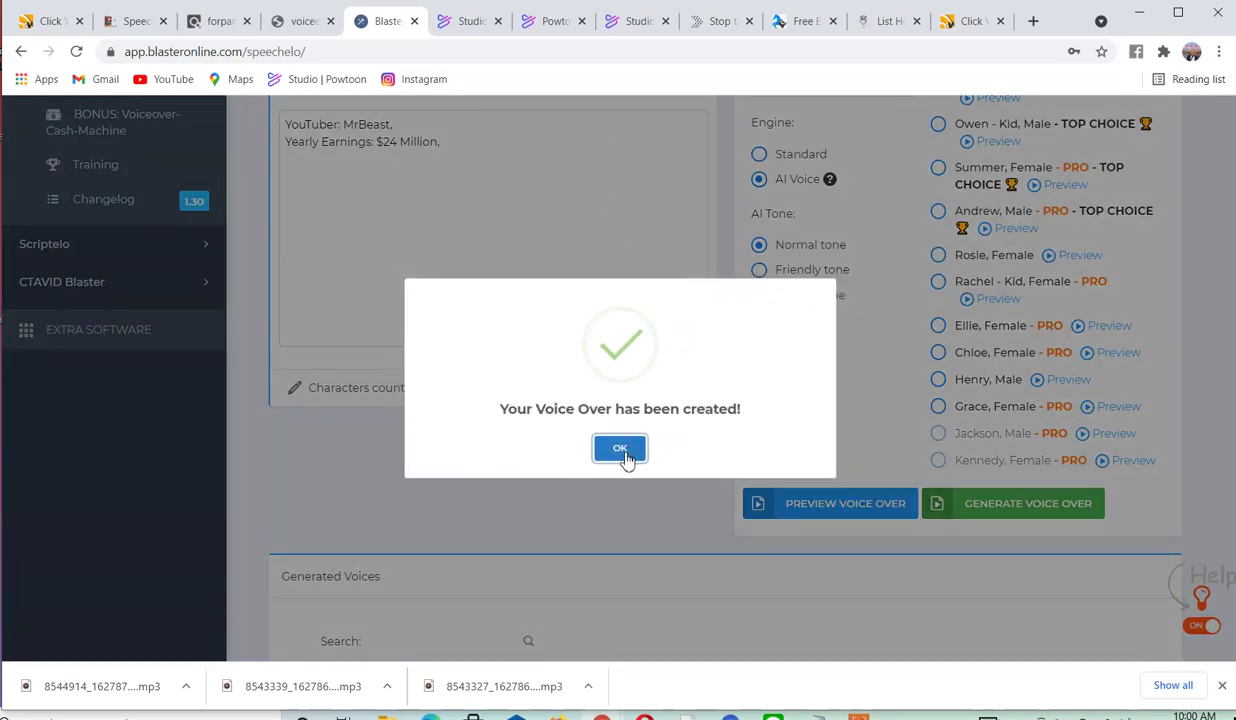
left_click(620, 450)
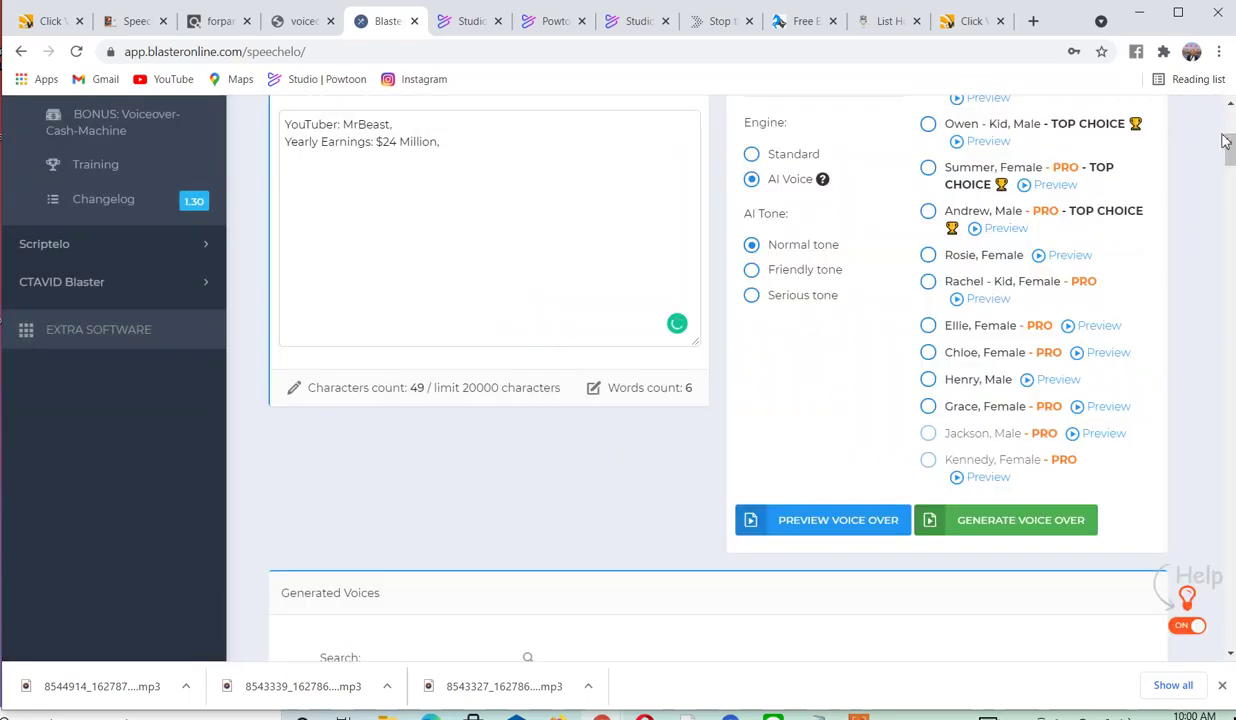
Step: Play the newly generated MrBeast voiceover from the list of generated voices and close the audio preview
left_click_drag(1230, 147, 1230, 173)
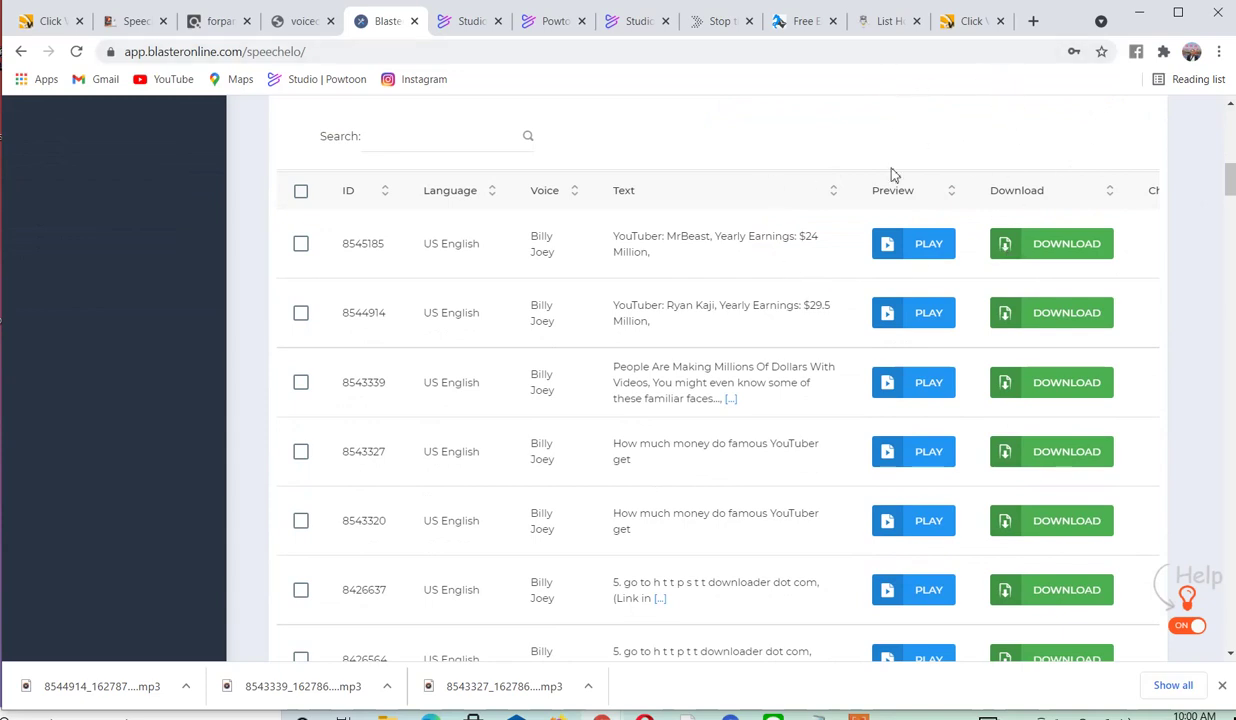
left_click(918, 249)
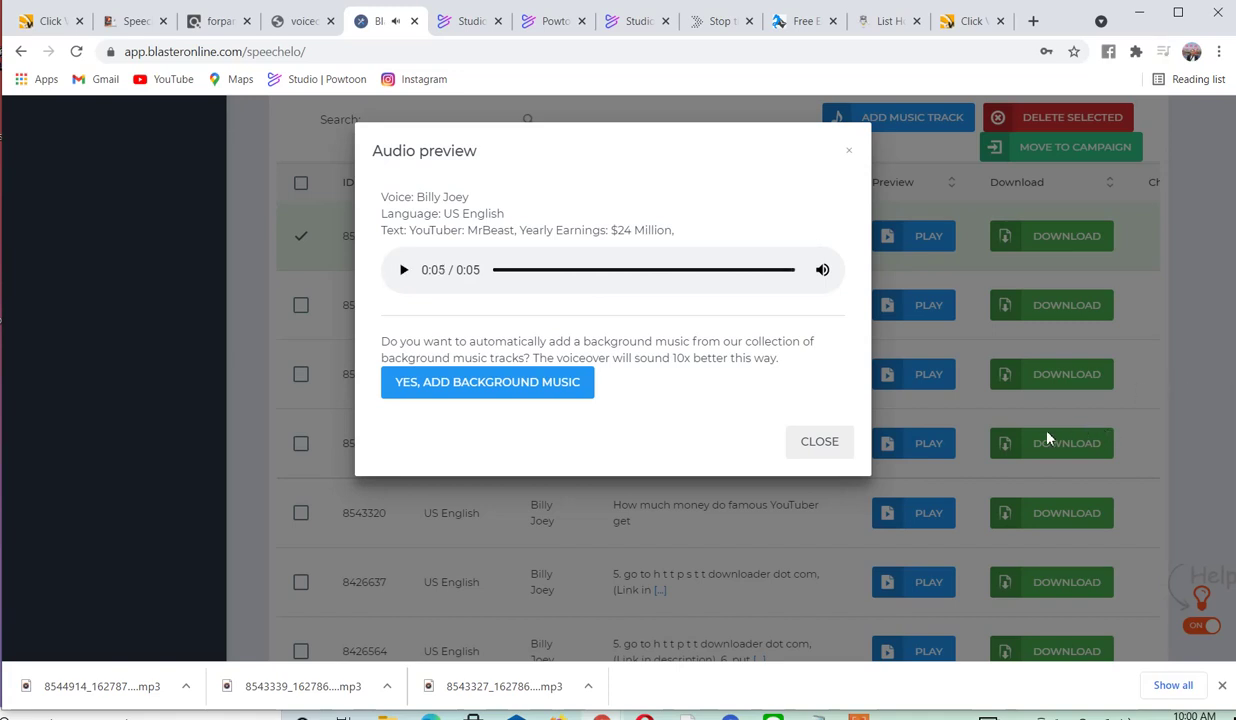
left_click(815, 444)
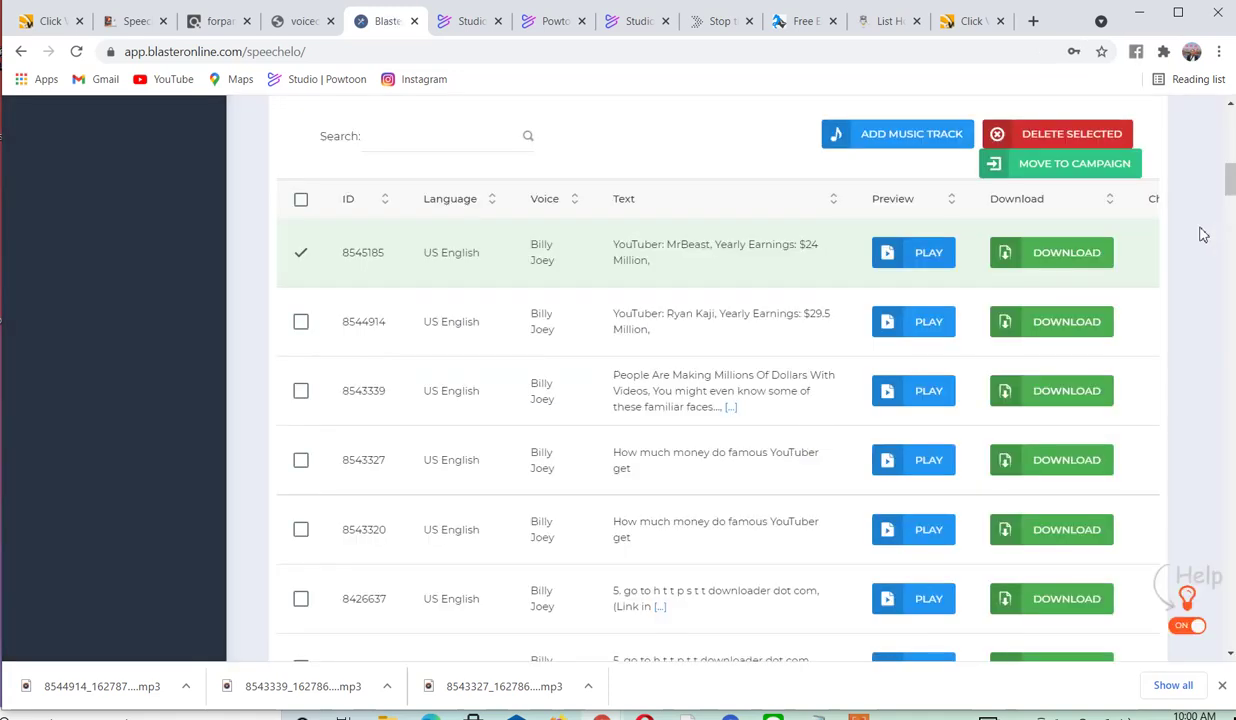
Step: Download the MrBeast voiceover without adding background music
left_click(1069, 254)
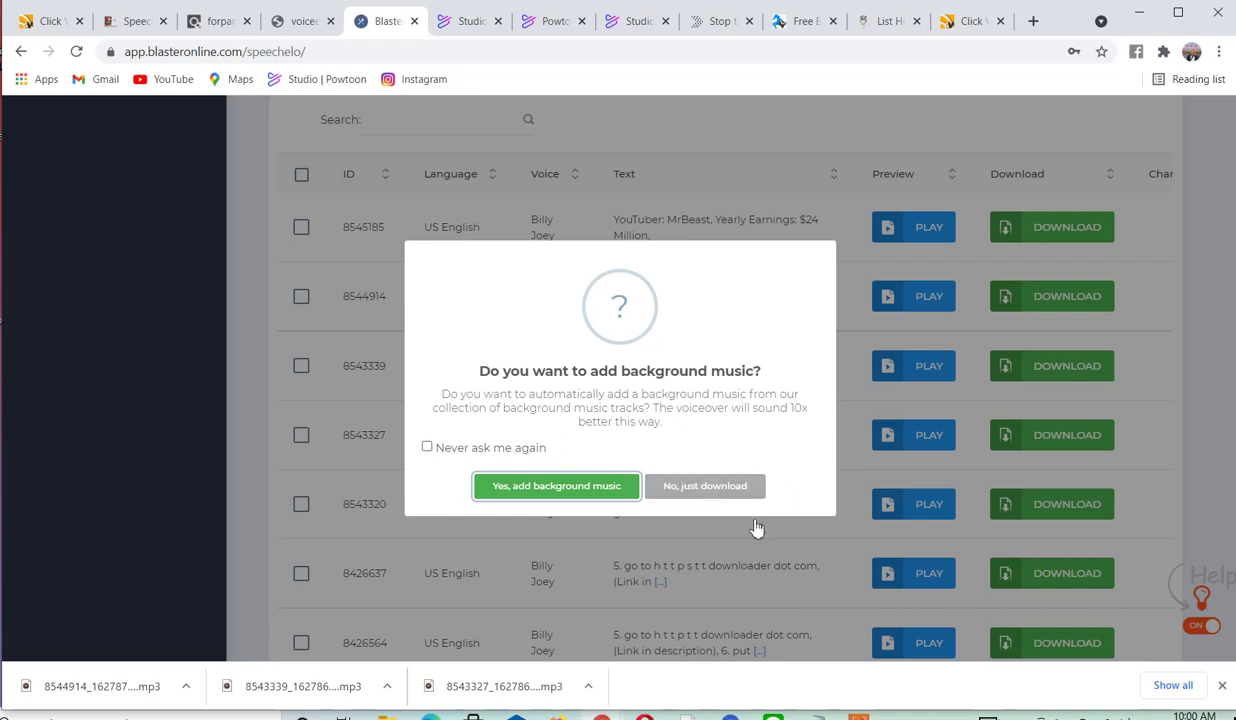
left_click(708, 487)
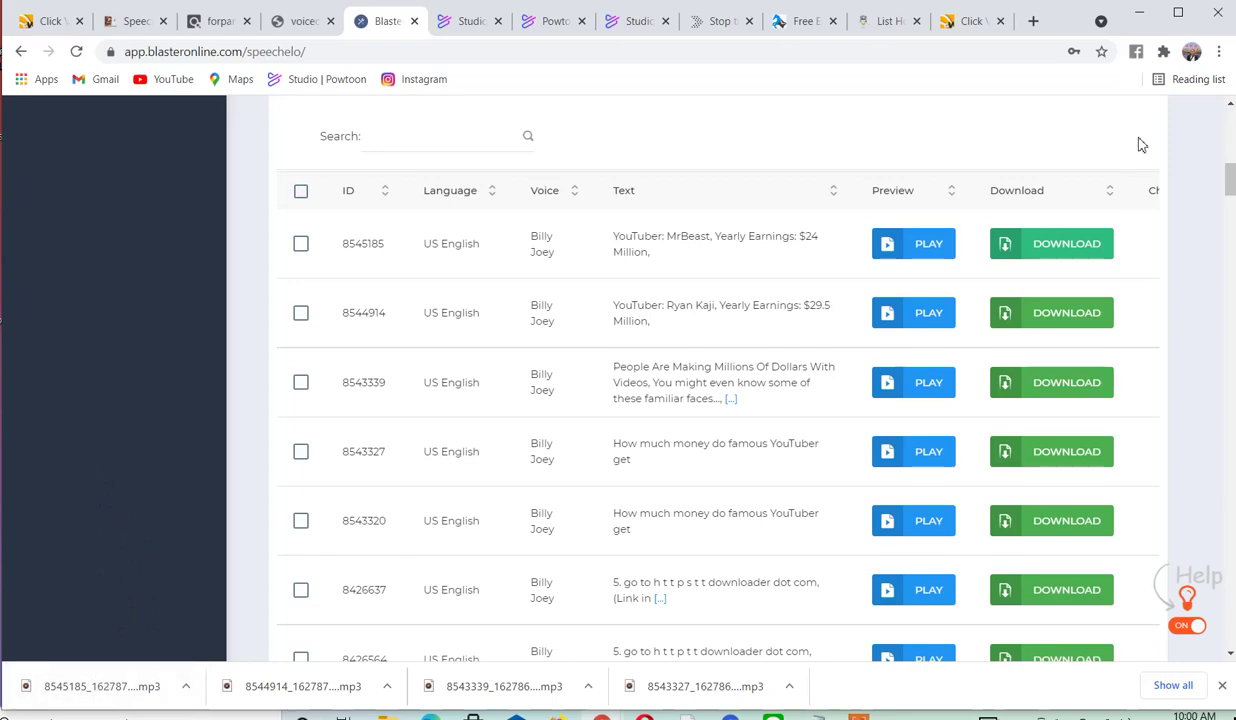
scroll(1188, 170, "up", 5)
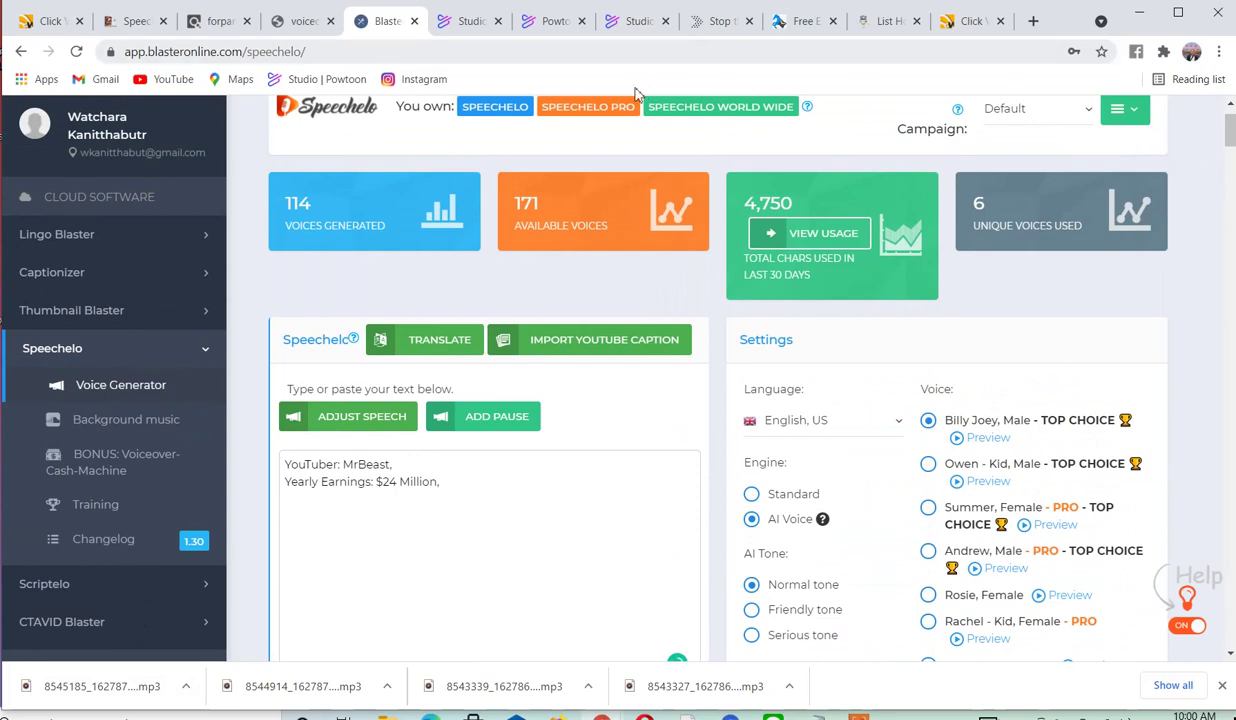
left_click(640, 27)
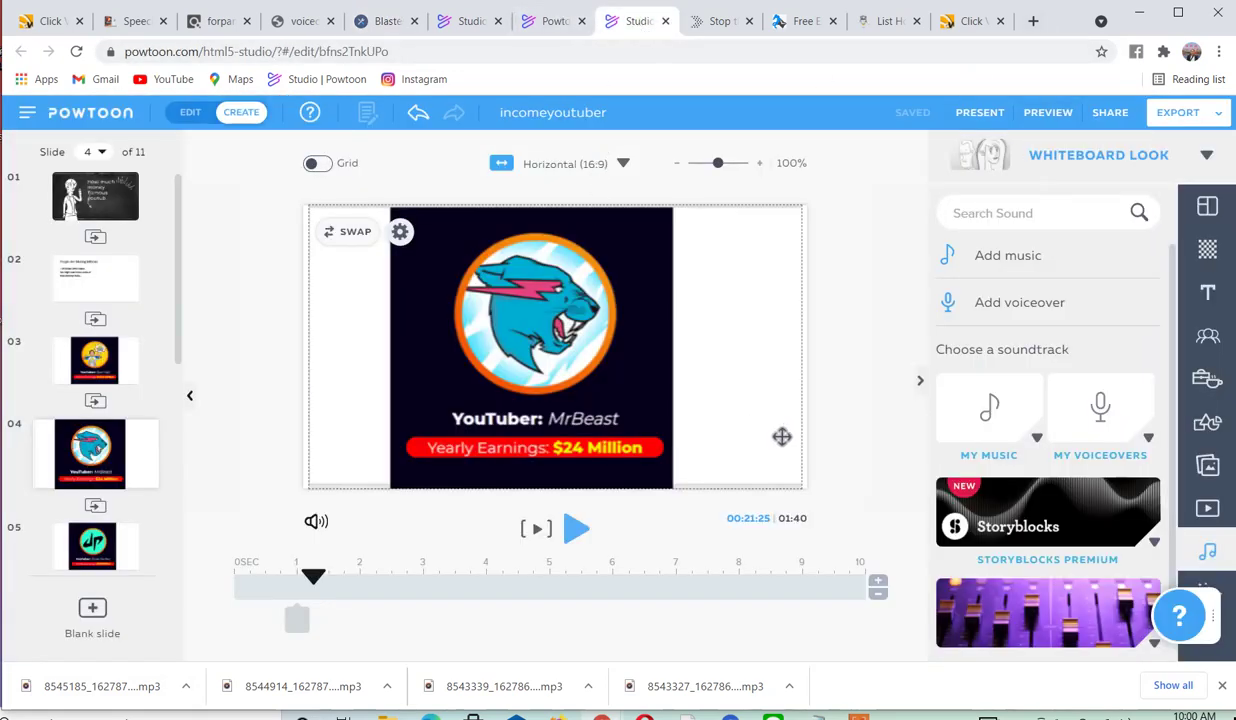
left_click(945, 302)
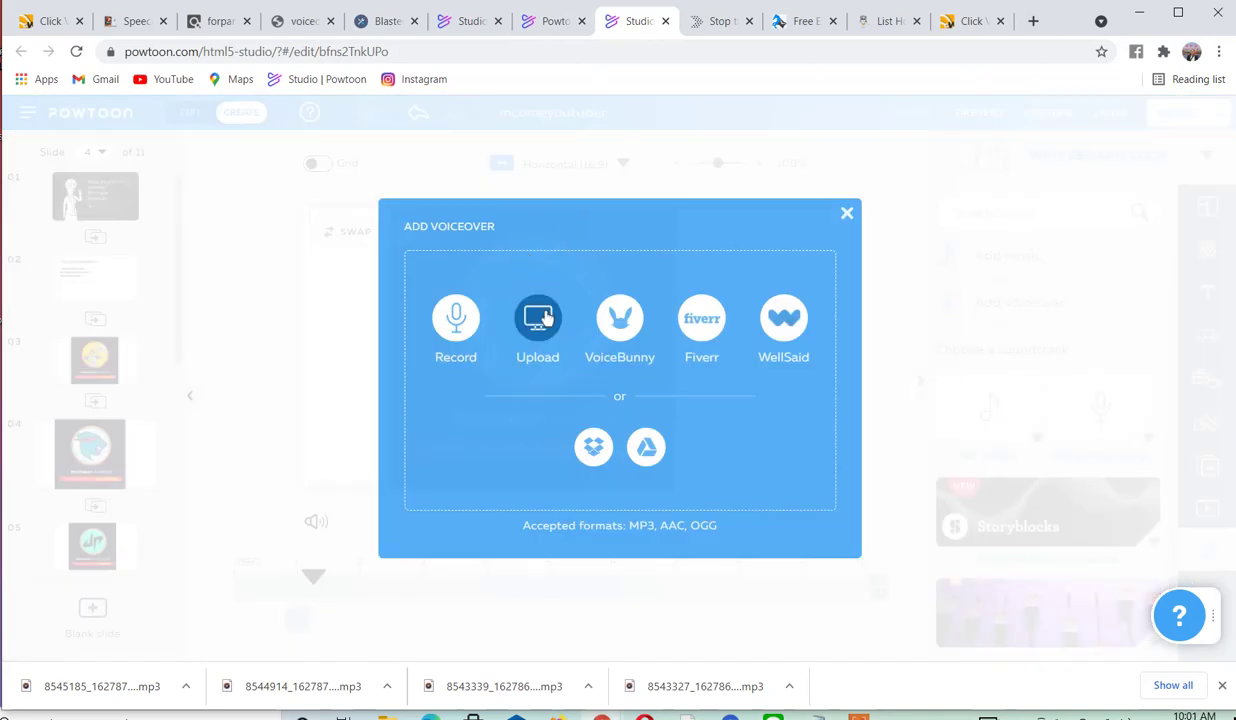
left_click(540, 318)
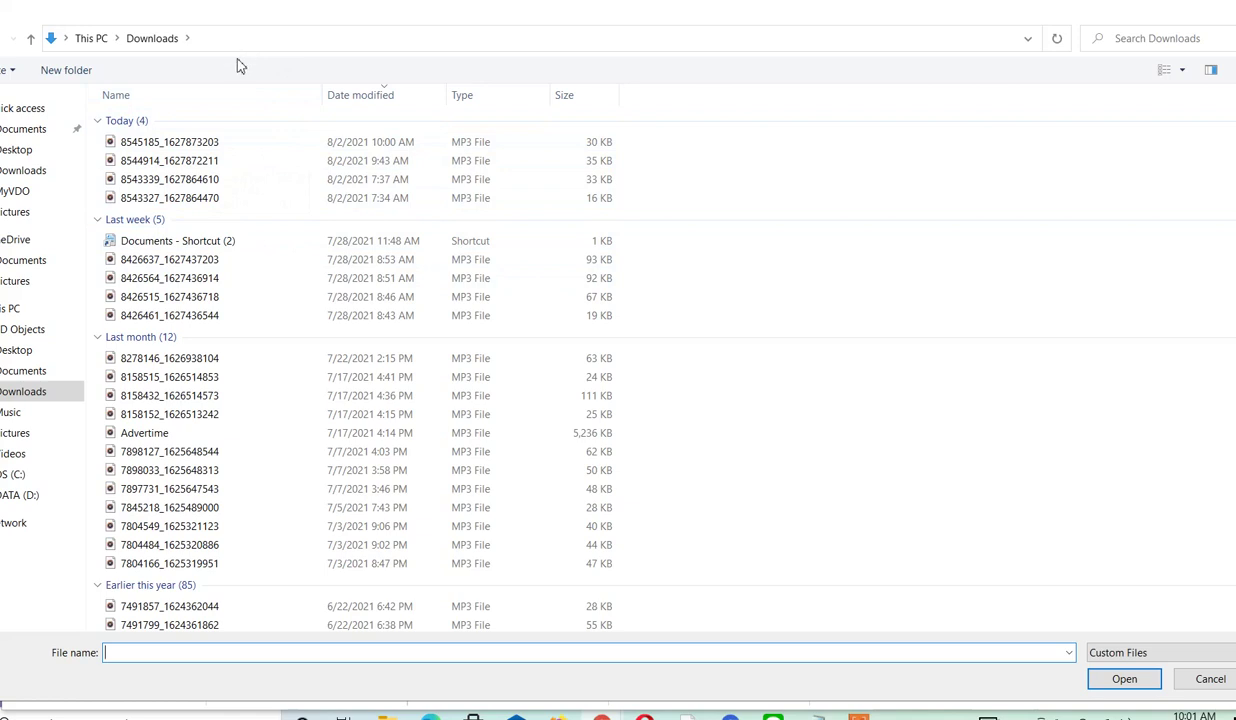
left_click(199, 146)
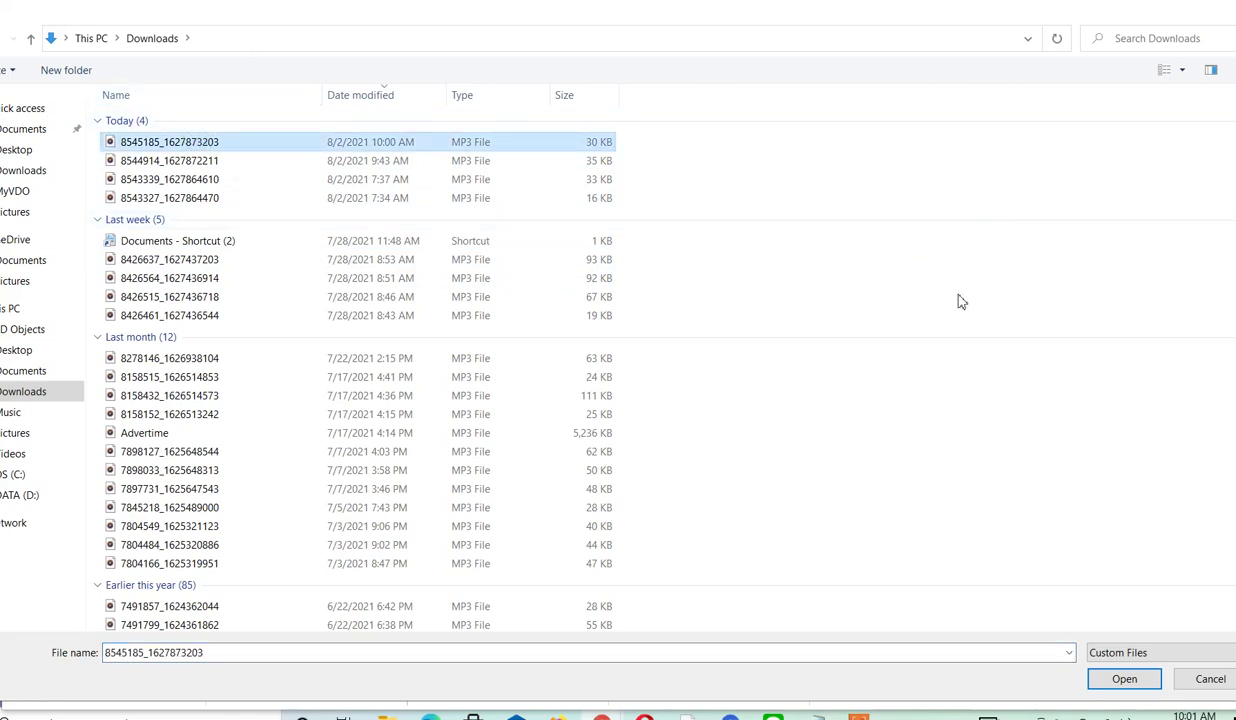
left_click(1098, 678)
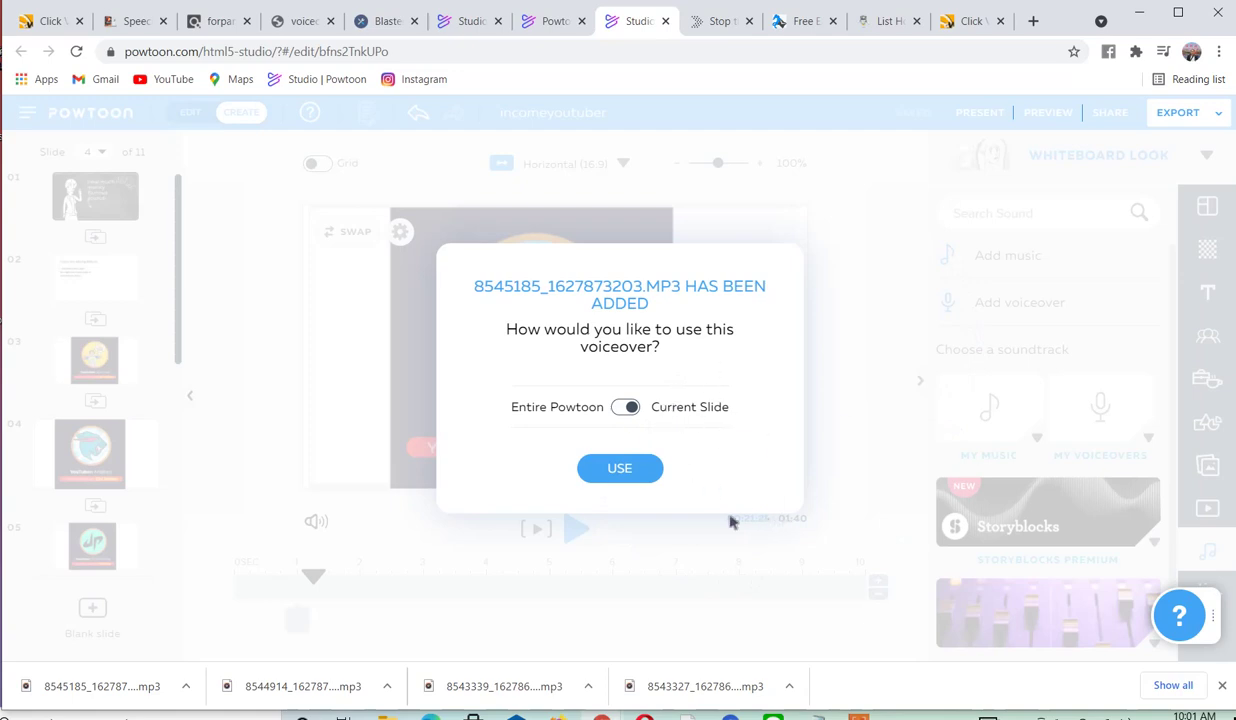
left_click(627, 477)
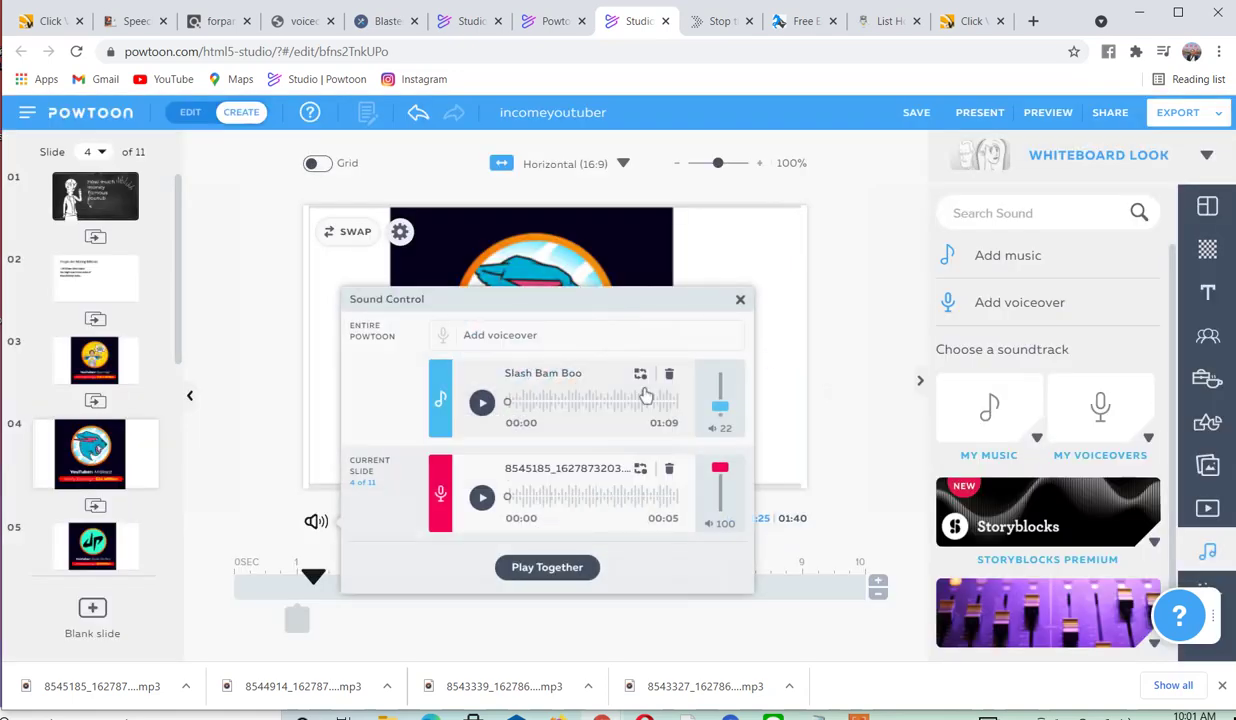
Step: Preview the soundtrack and voiceover together, close the sound controls, and play back slide 4 with its new voiceover
left_click(572, 577)
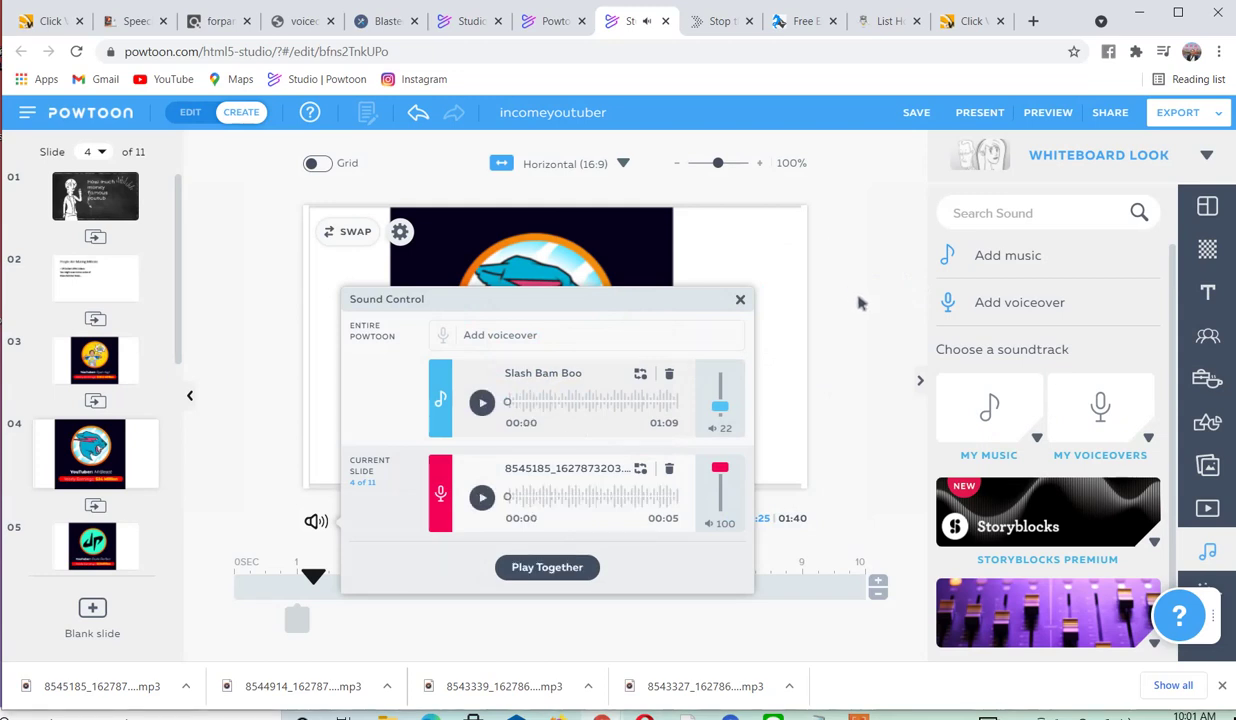
left_click(741, 301)
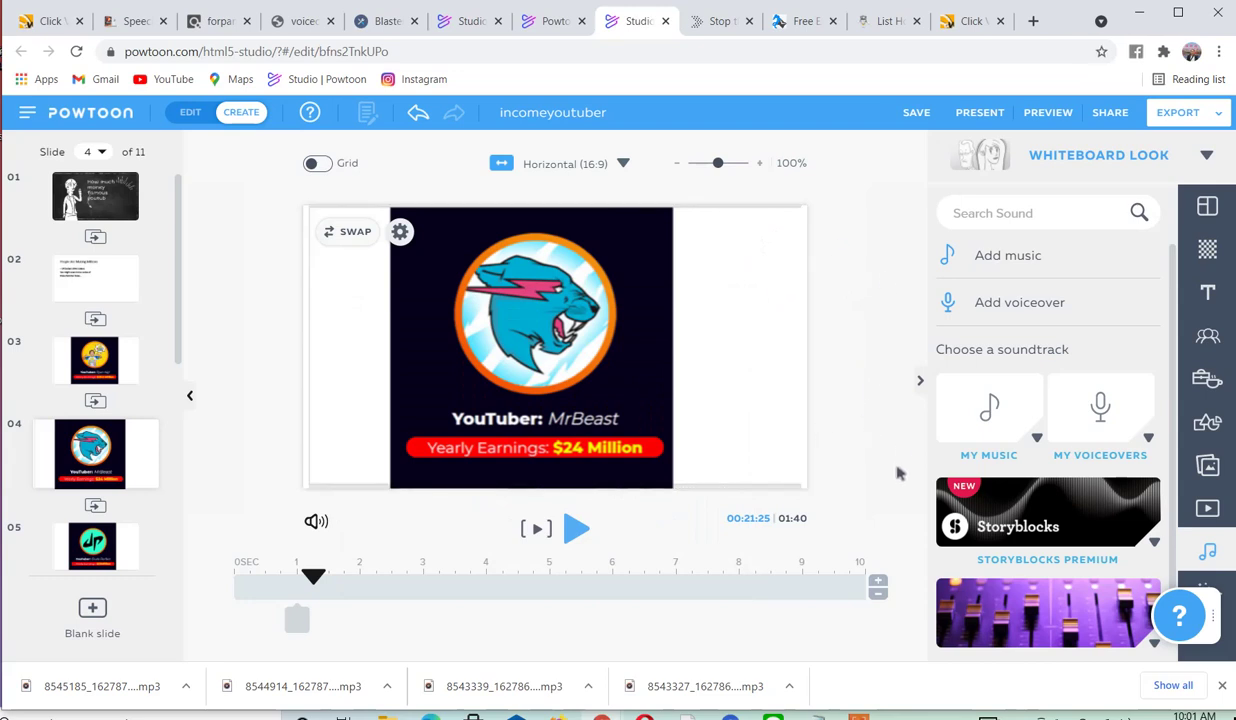
left_click(576, 531)
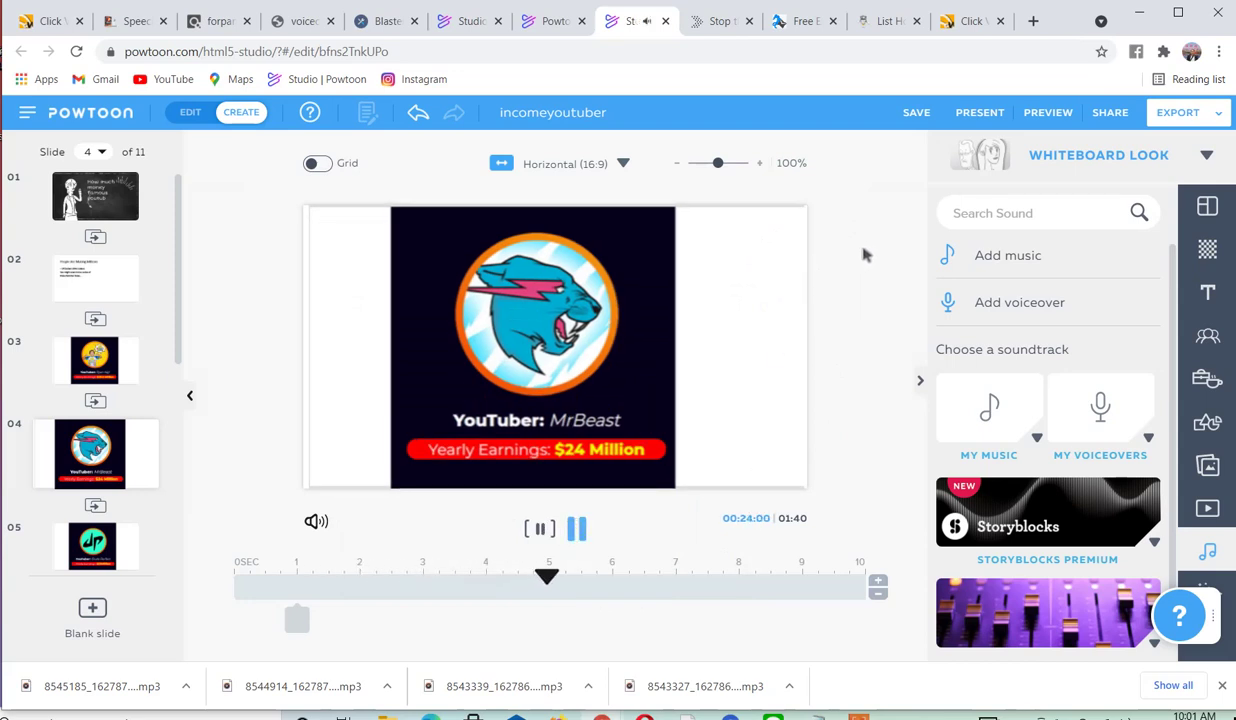
left_click(576, 531)
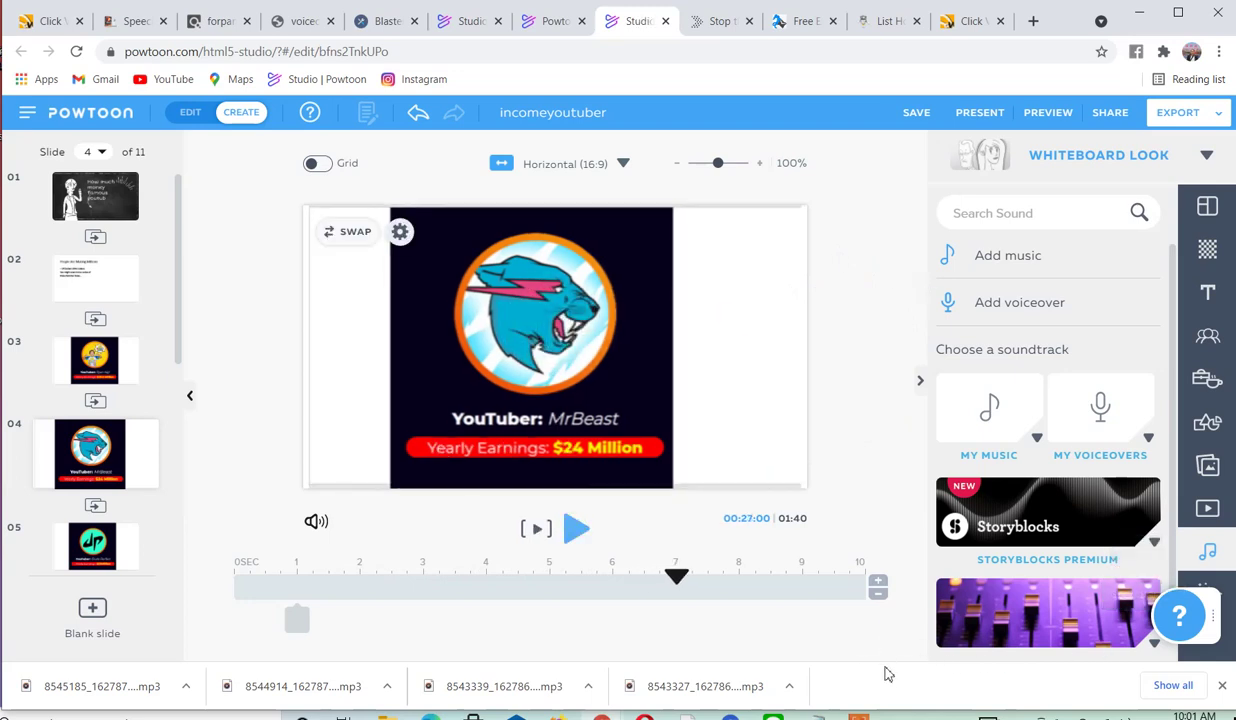
Step: Shorten slide 4 by removing 3 seconds from its duration, leaving it 7 seconds long
left_click(878, 596)
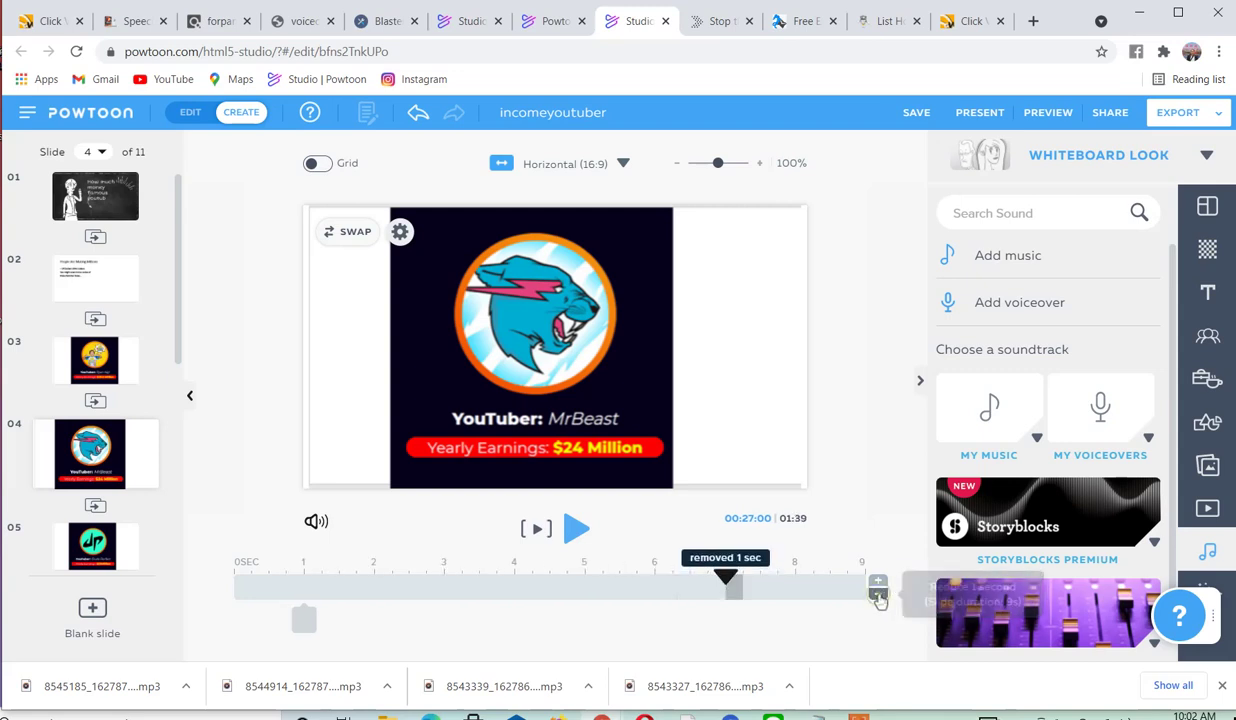
left_click(878, 596)
left_click(878, 596)
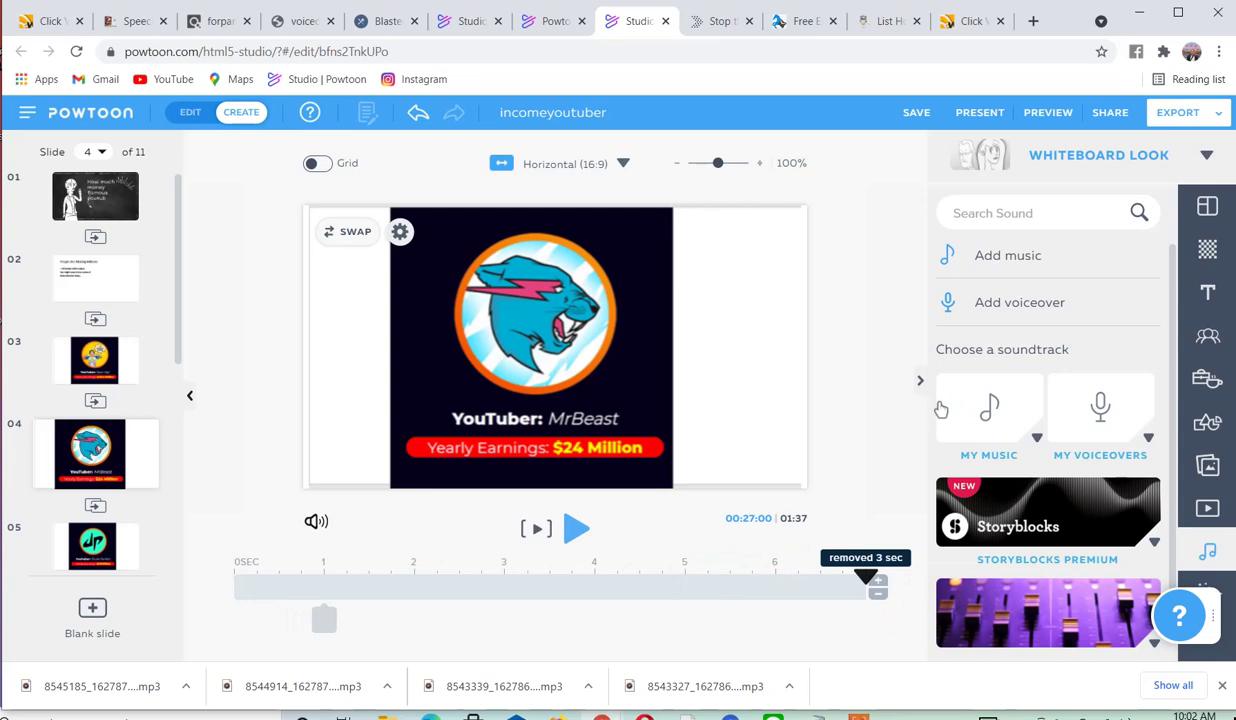
Step: Move the playhead back near the start of slide 4 and play the shortened slide through into slide 5
left_click_drag(865, 580, 257, 576)
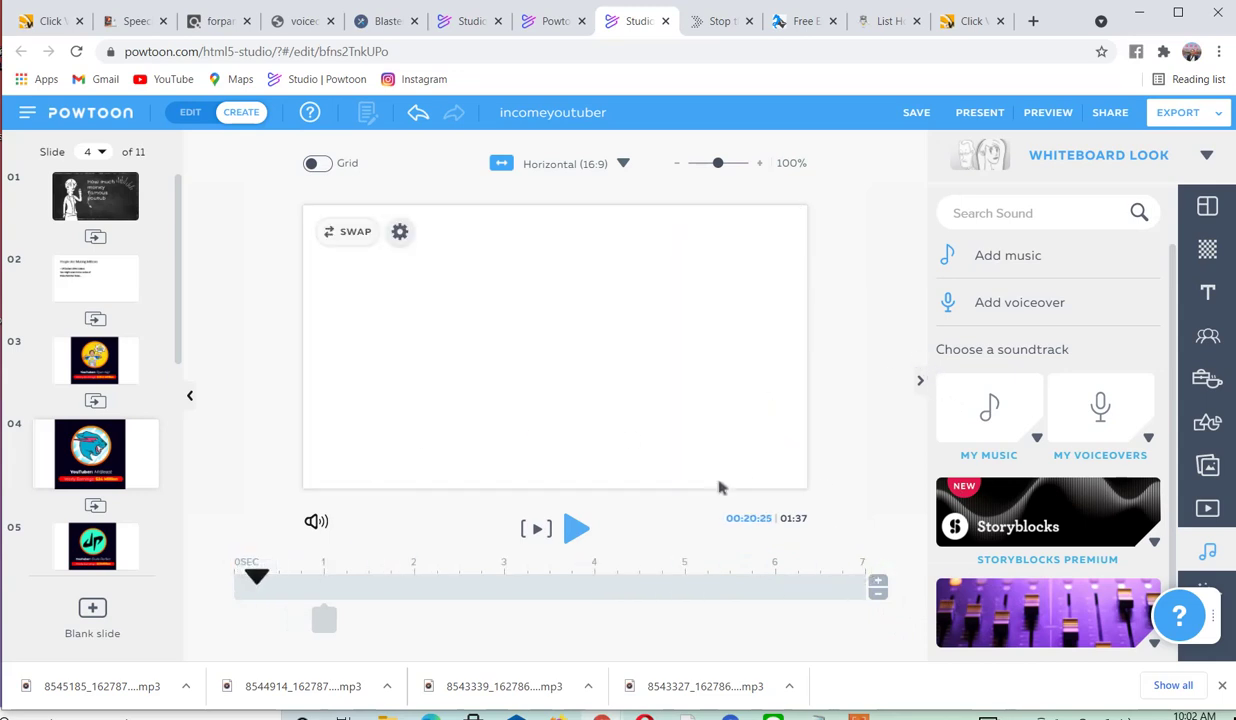
left_click(576, 529)
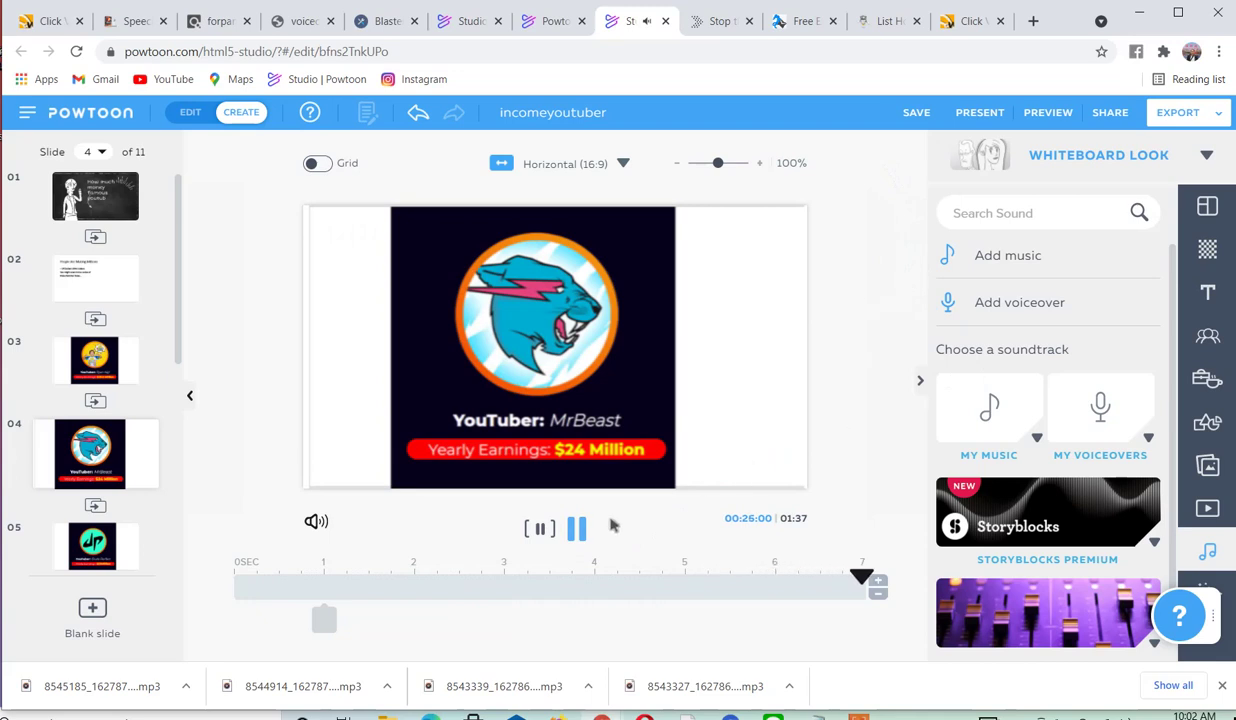
left_click(576, 528)
Step: Review the slide texts in the ScriptofIncomeYoutubert file in Notepad, minimize it, and bring up the Speechelo offer page
left_click(816, 715)
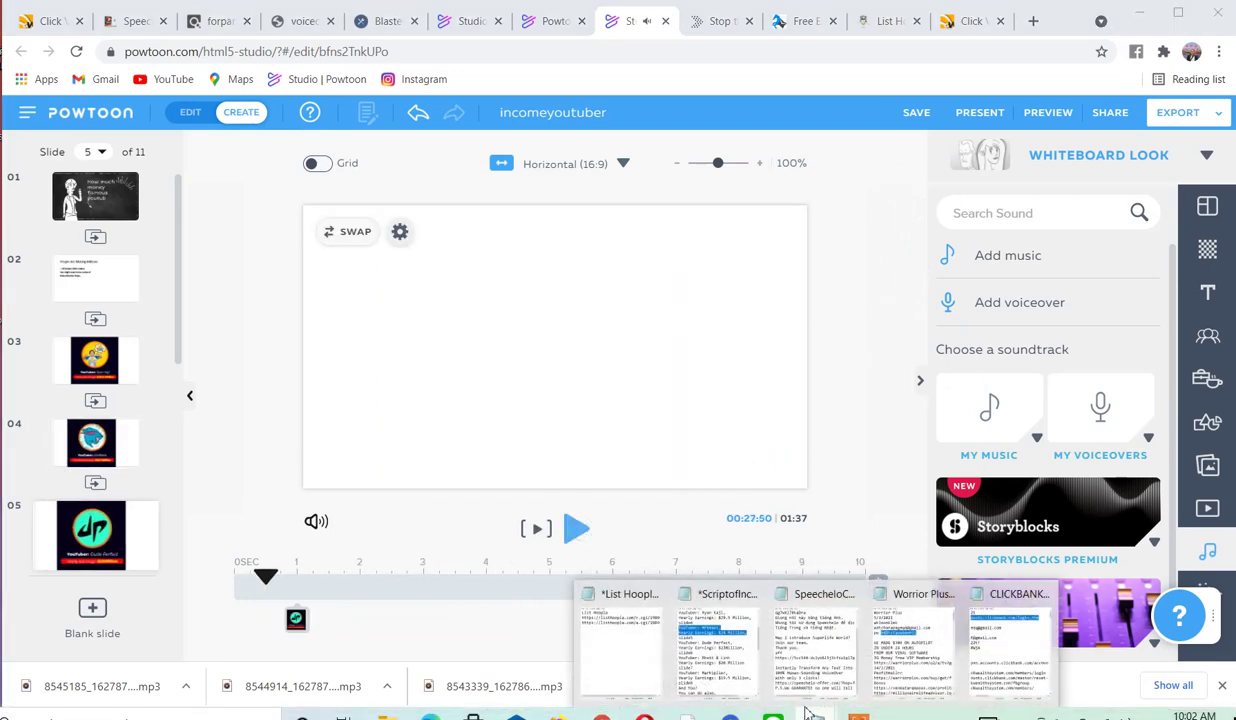
left_click(700, 645)
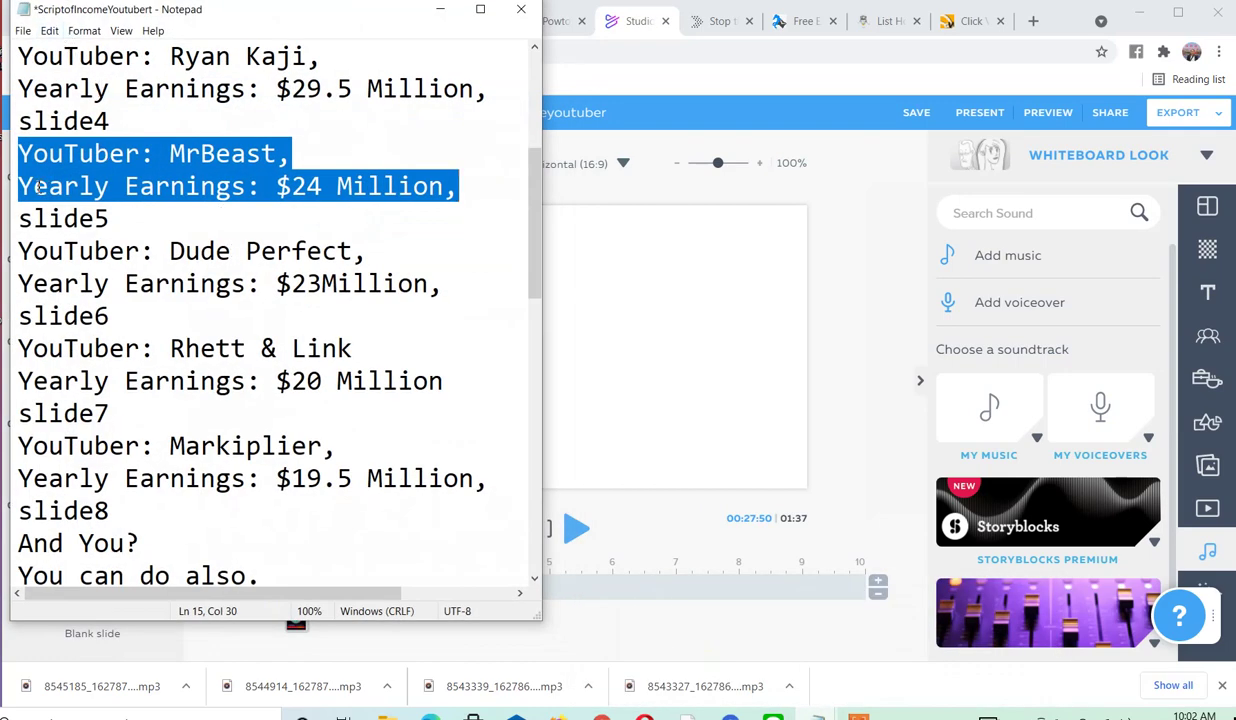
left_click(440, 9)
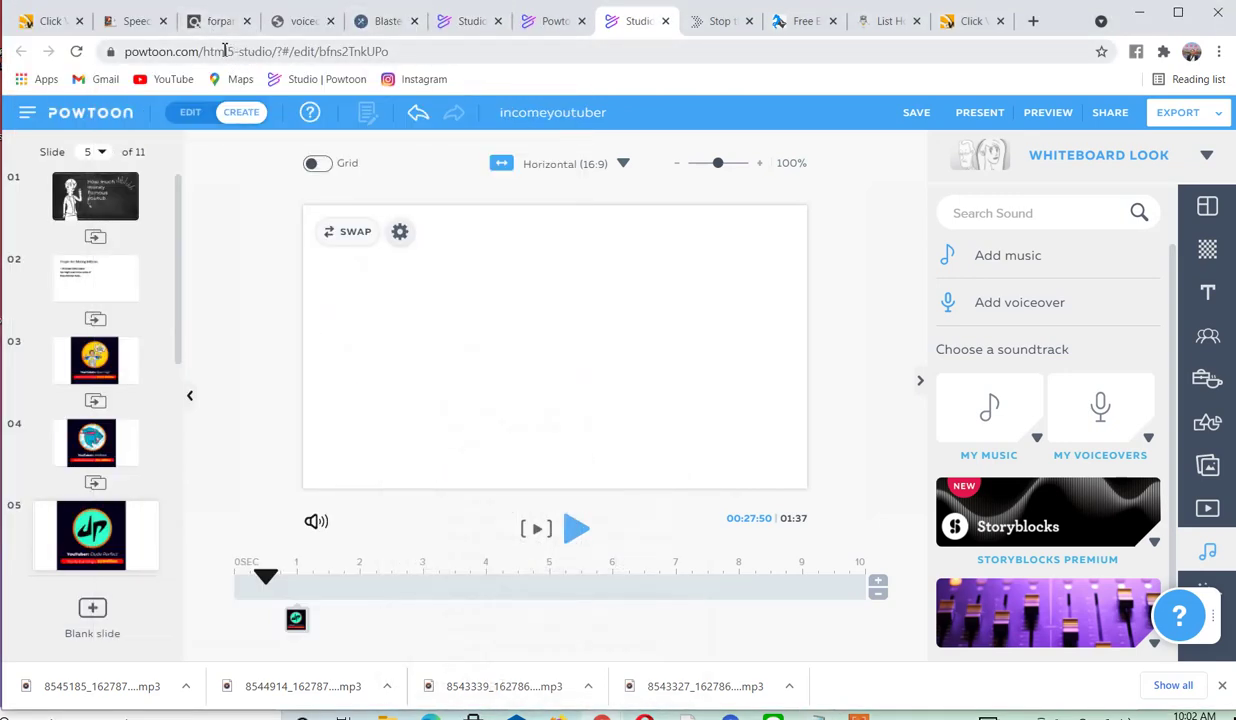
left_click(138, 24)
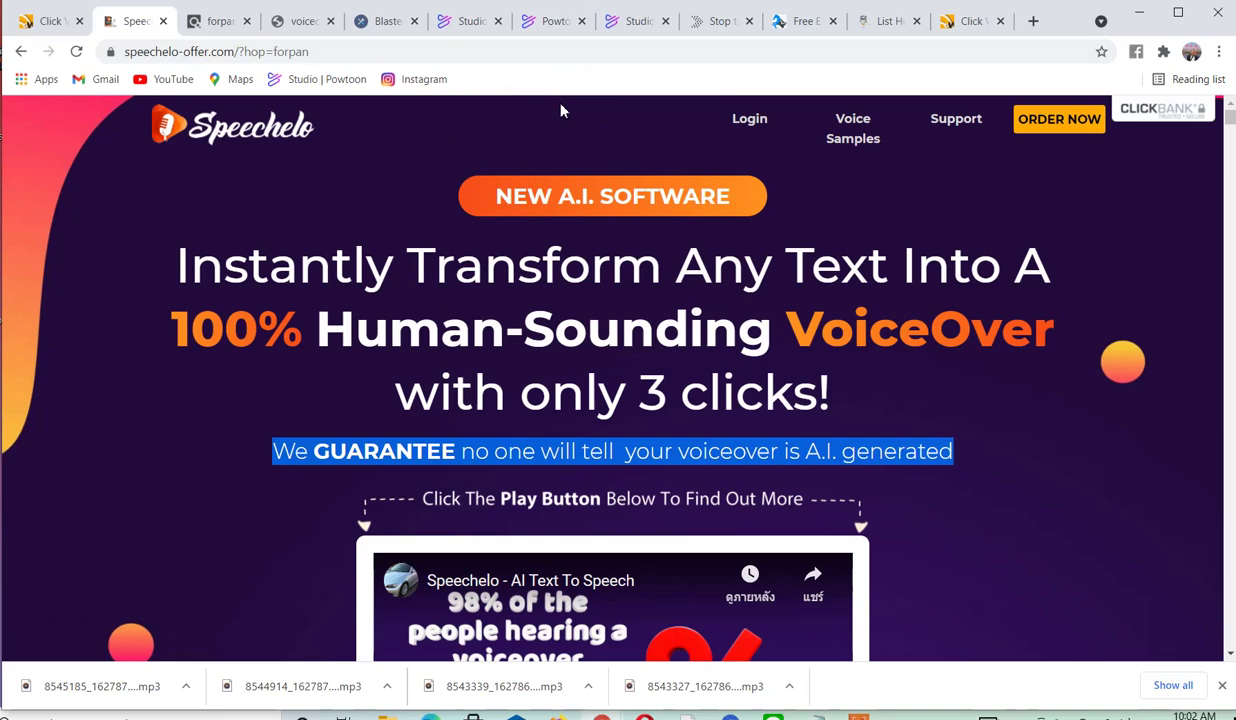
Step: Switch back to the incomeyoutuber Powtoon project and replay slide 4 through to the Dude Perfect slide
left_click(612, 22)
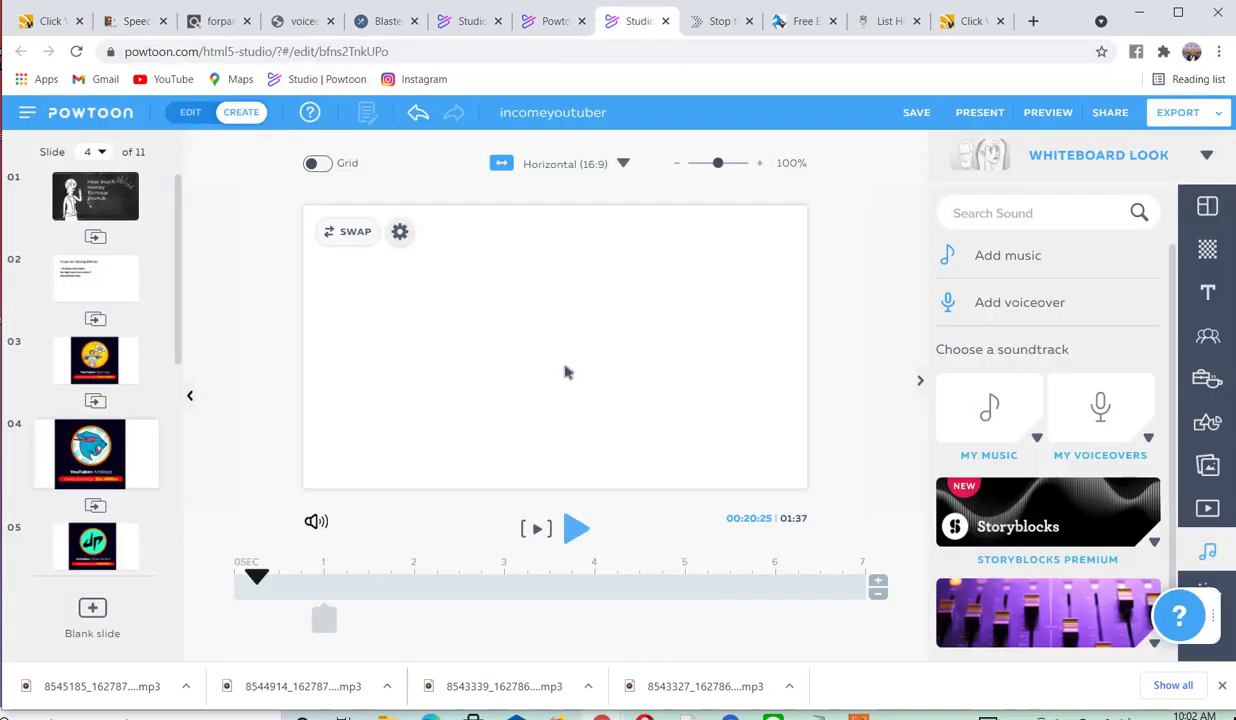
left_click(577, 530)
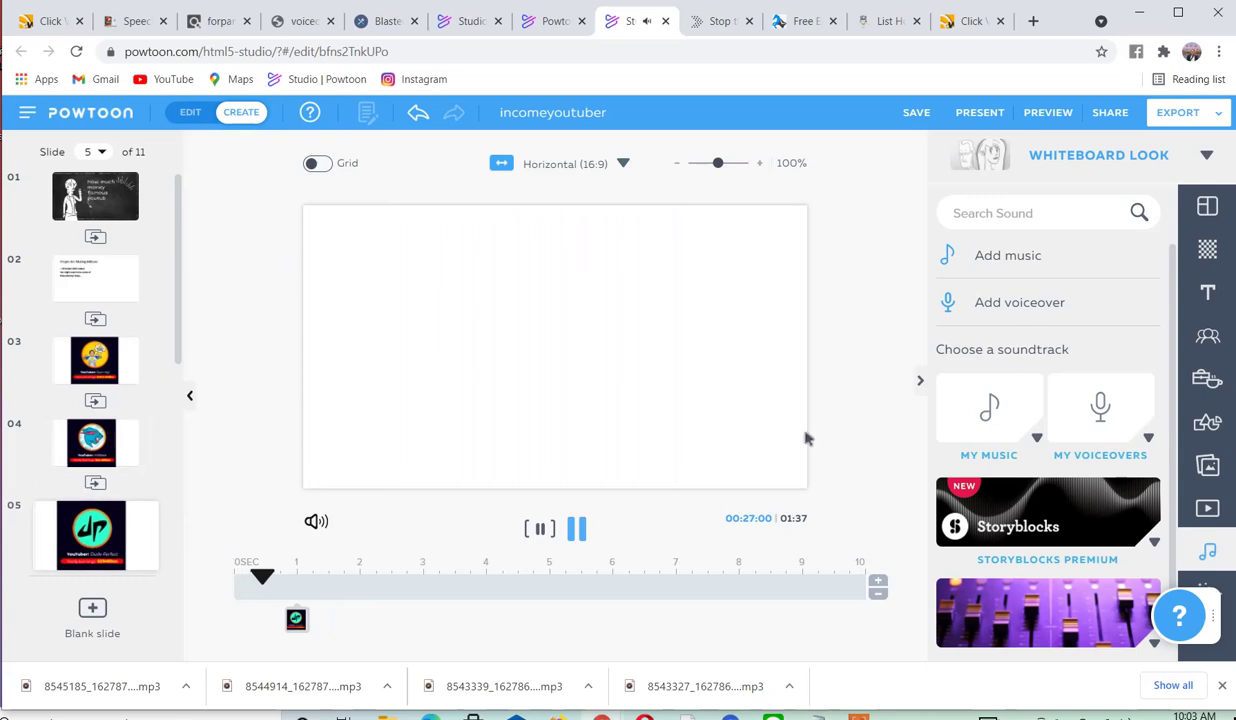
left_click(576, 528)
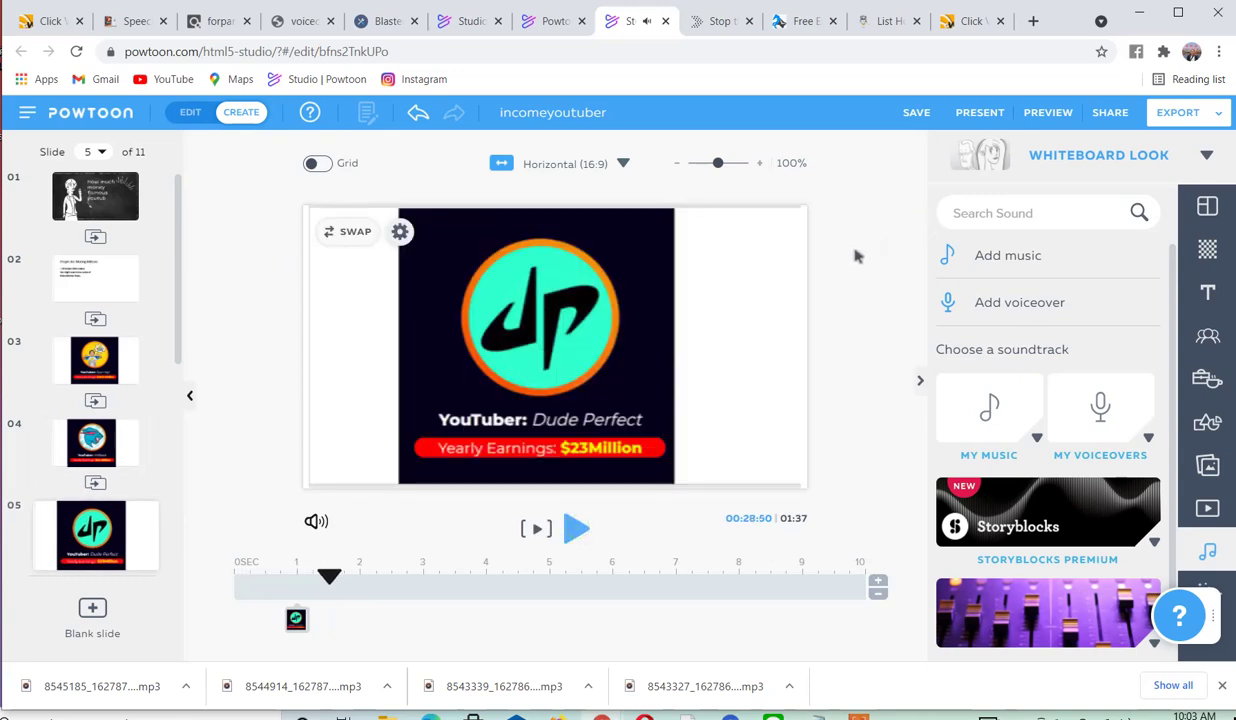